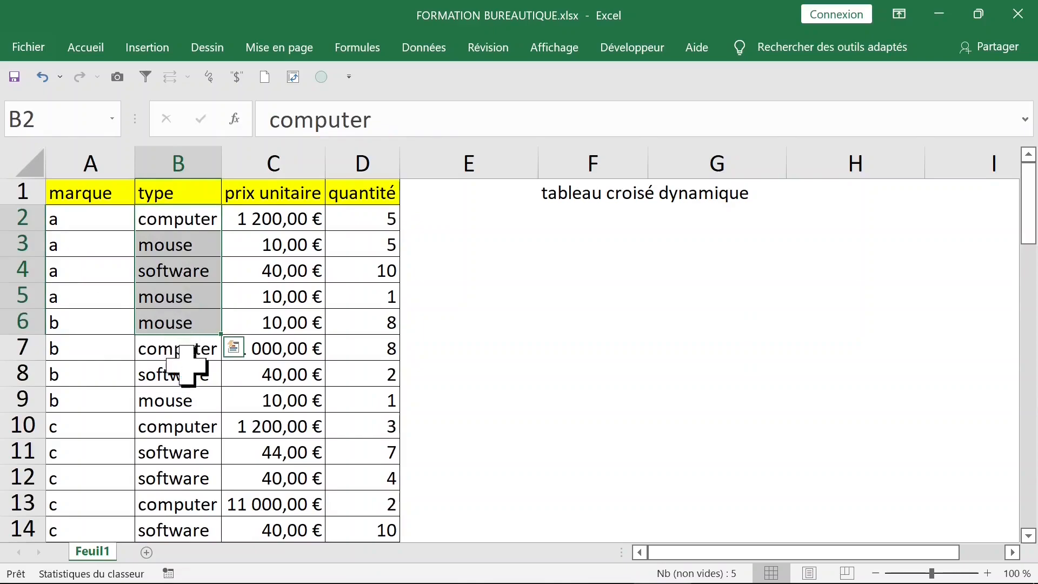
- Convert the data range with the marque, type, prix unitaire and quantité columns into a table with headers
left_click(213, 399)
left_click(279, 221)
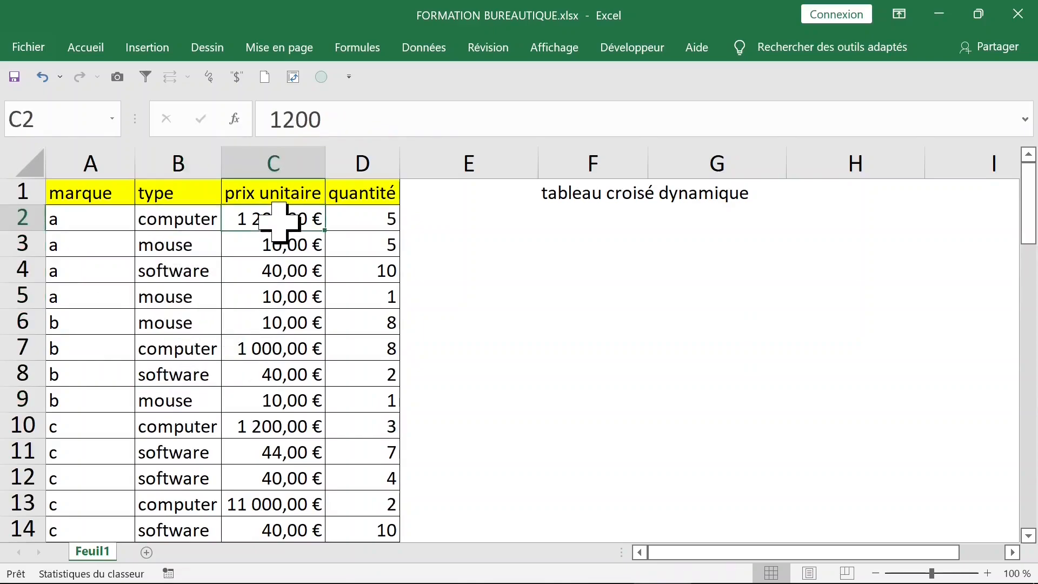
left_click(351, 221)
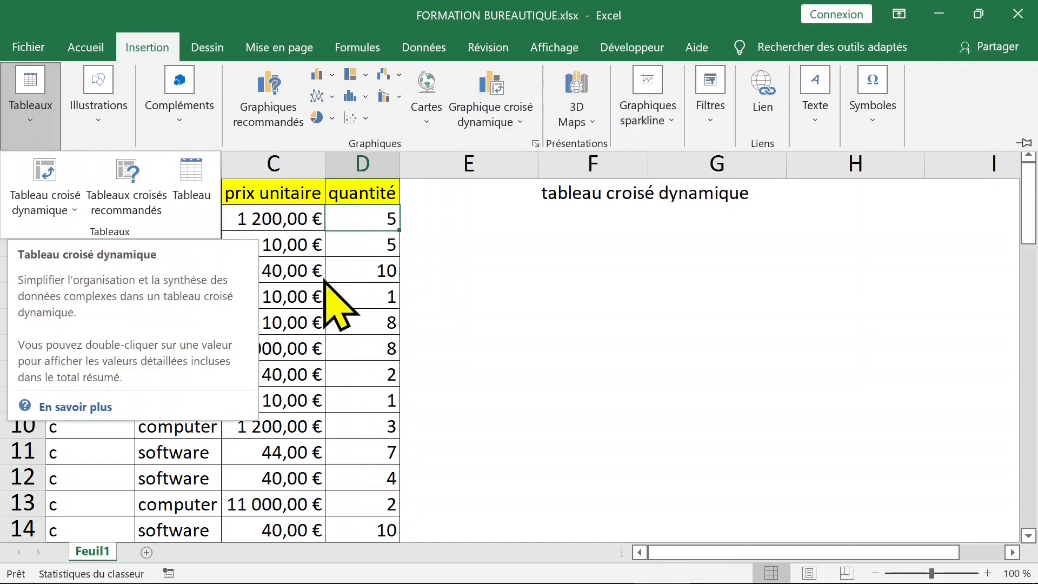
left_click(323, 280)
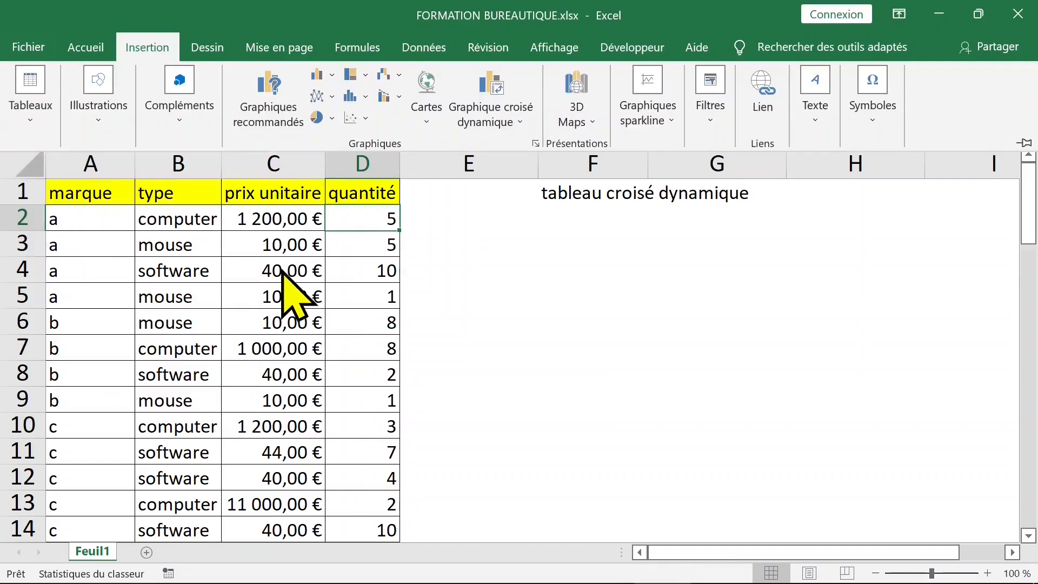
left_click(290, 270)
left_click(147, 50)
left_click(27, 101)
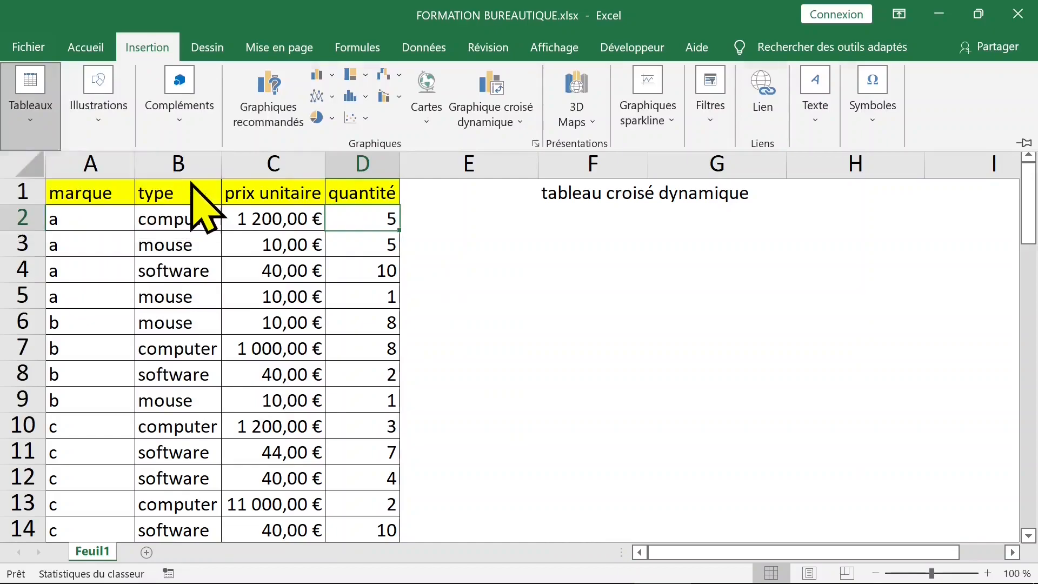
left_click(190, 186)
left_click(562, 366)
left_click(275, 322)
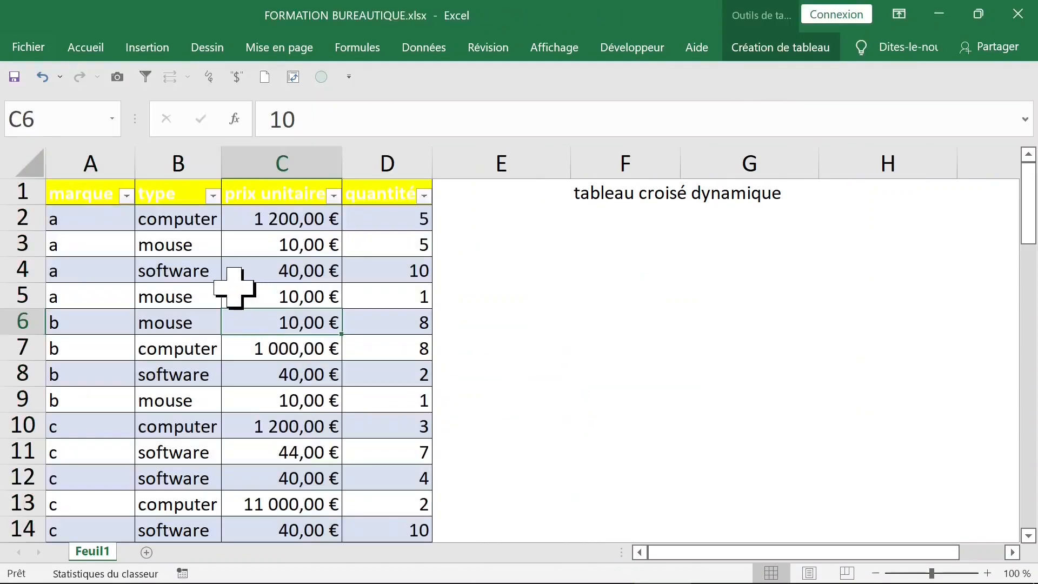
- Widen all columns of the sheet to one equal width
left_click(28, 160)
left_click_drag(135, 163, 163, 167)
left_click(239, 250)
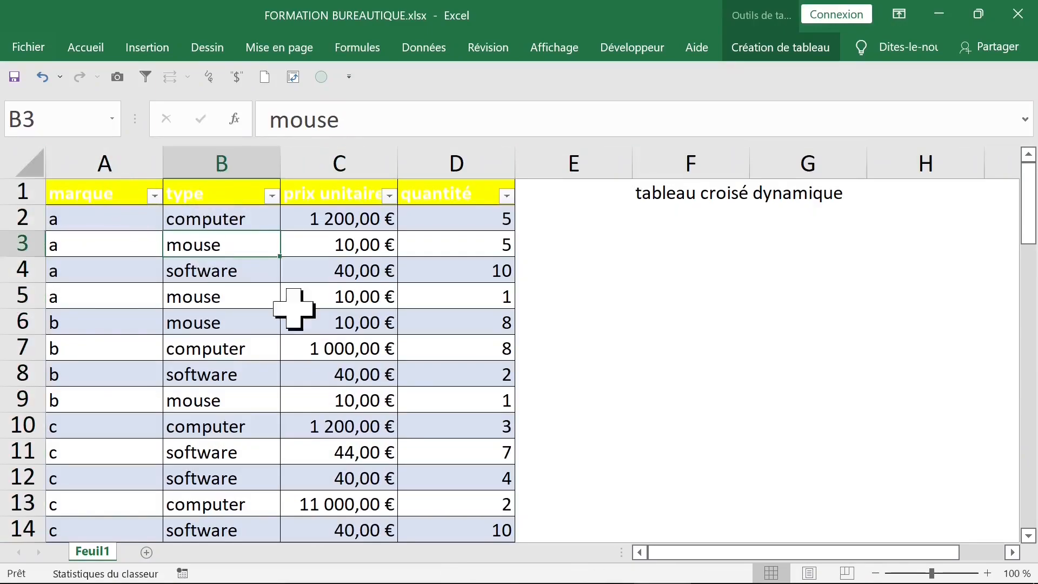
- Create a PivotTable from Tableau1 on a new worksheet
scroll(330, 391, "down", 20)
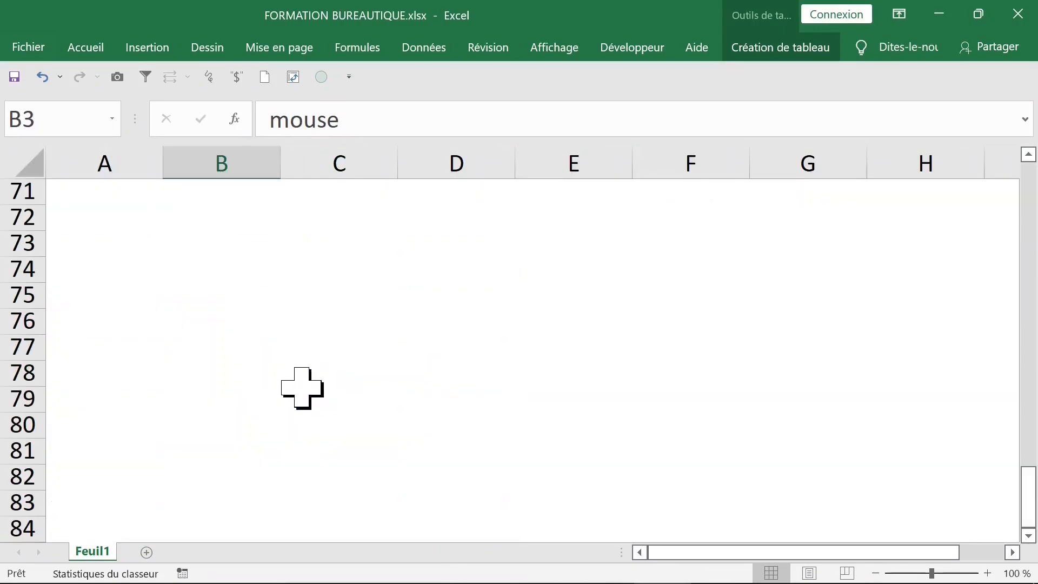
scroll(302, 389, "up", 9)
scroll(302, 388, "down", 9)
scroll(302, 388, "up", 5)
left_click(276, 271)
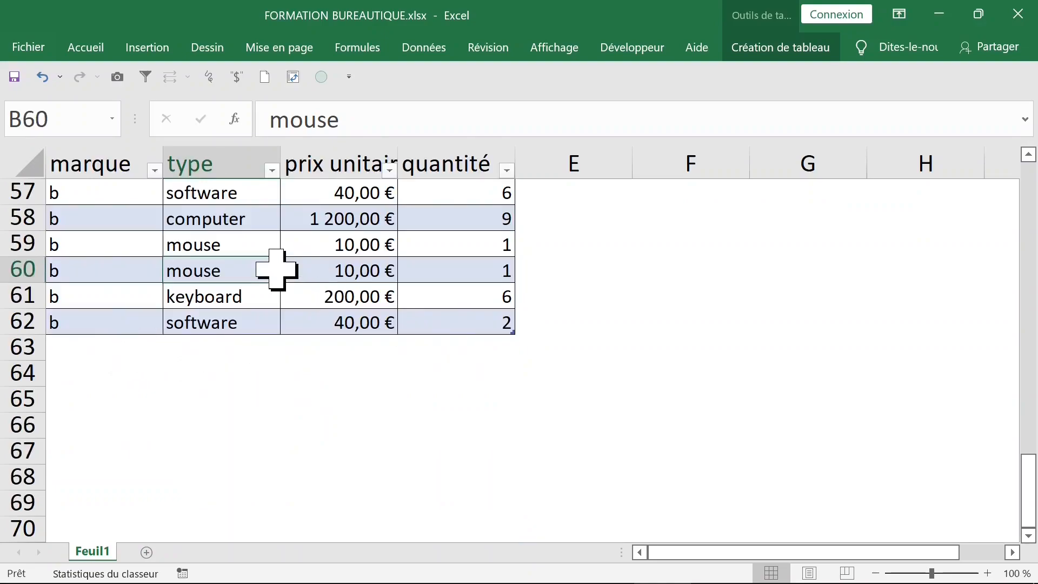
scroll(417, 288, "up", 19)
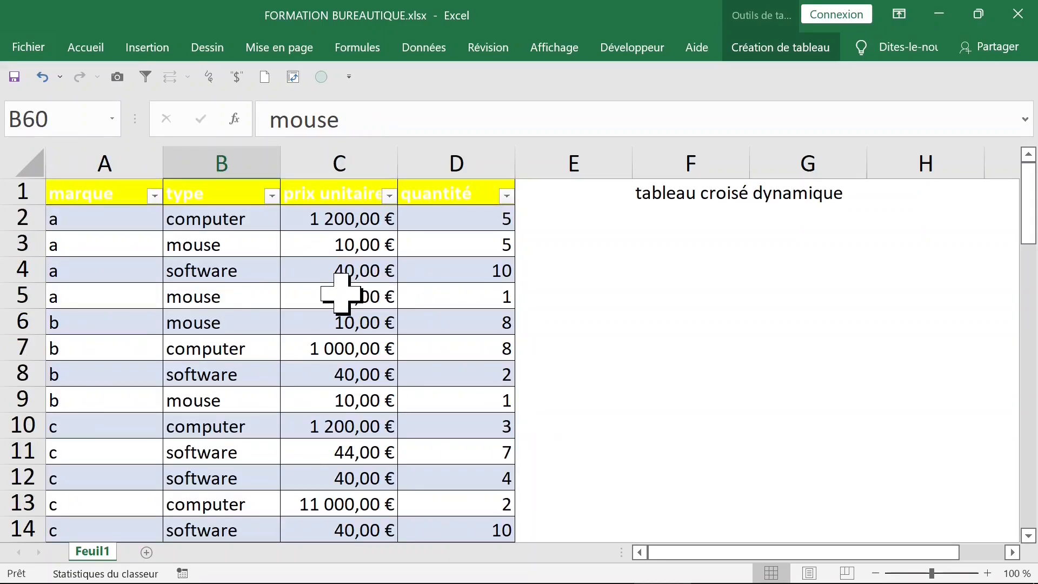
left_click(147, 47)
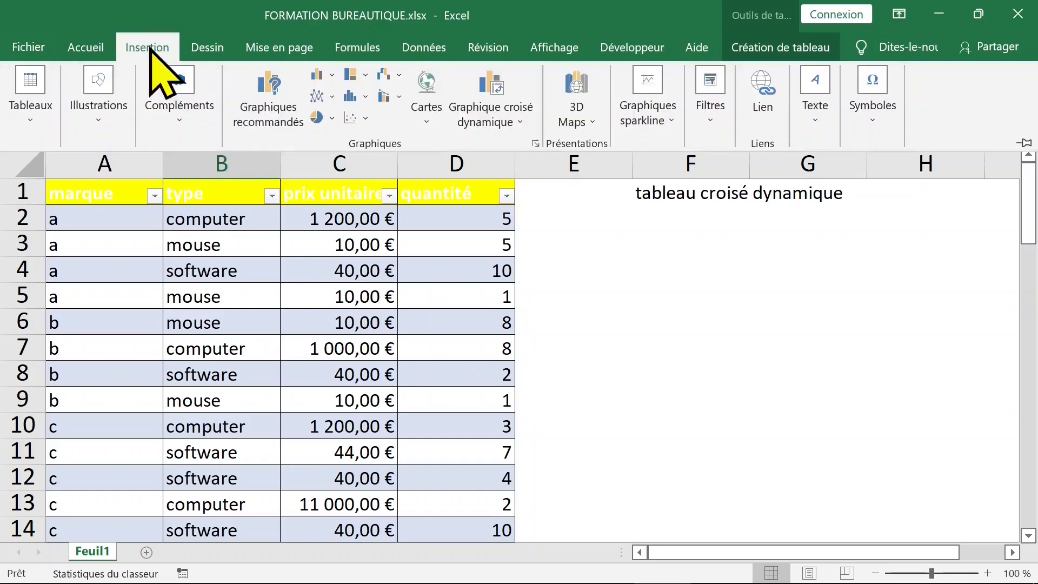
left_click(34, 106)
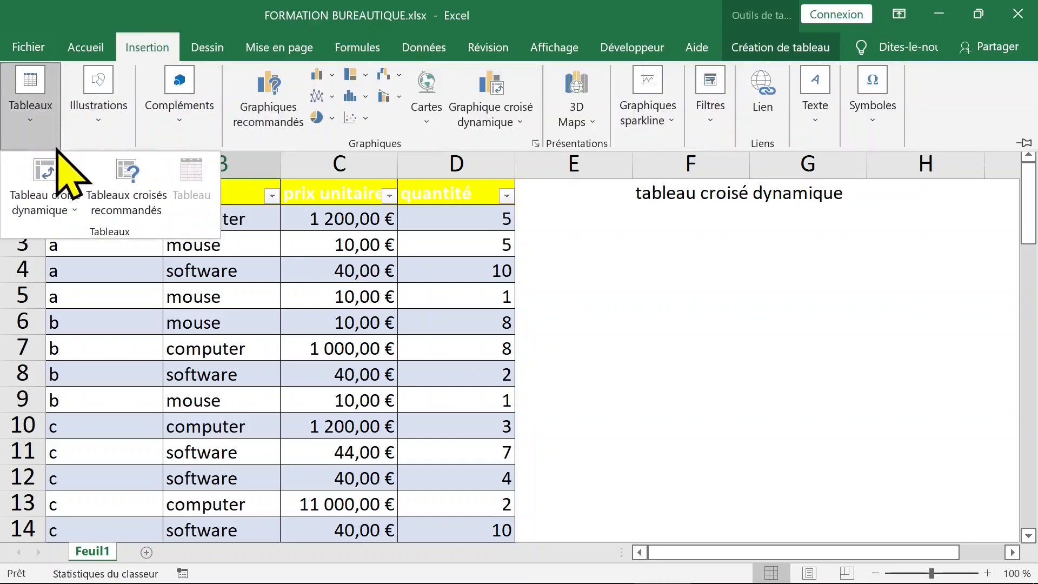
left_click(54, 177)
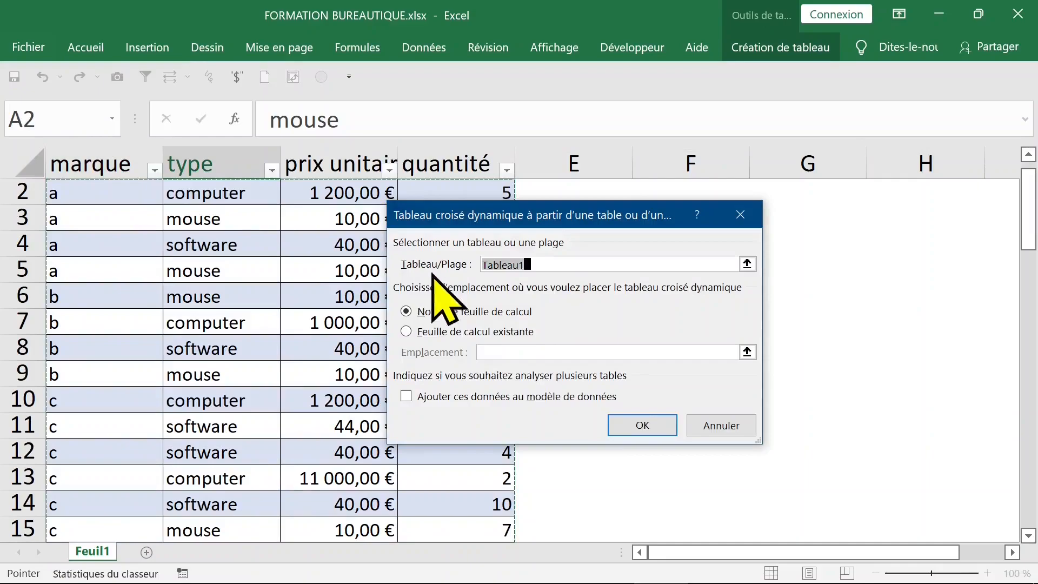
left_click(643, 426)
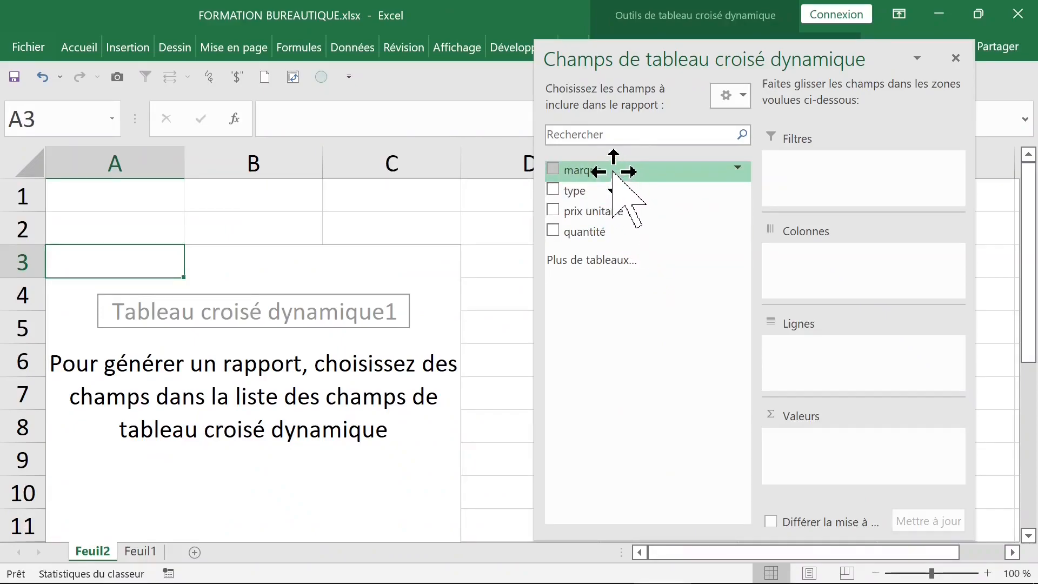
- Place the marque field in the PivotTable's rows and also in its values to count the entries per brand
left_click_drag(614, 172, 623, 187)
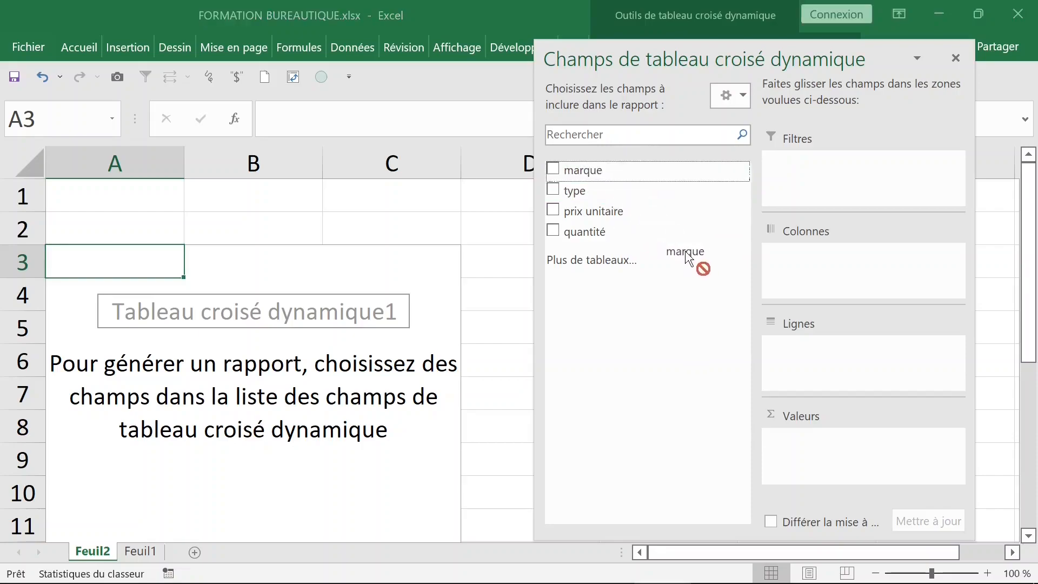
left_click_drag(728, 288, 811, 368)
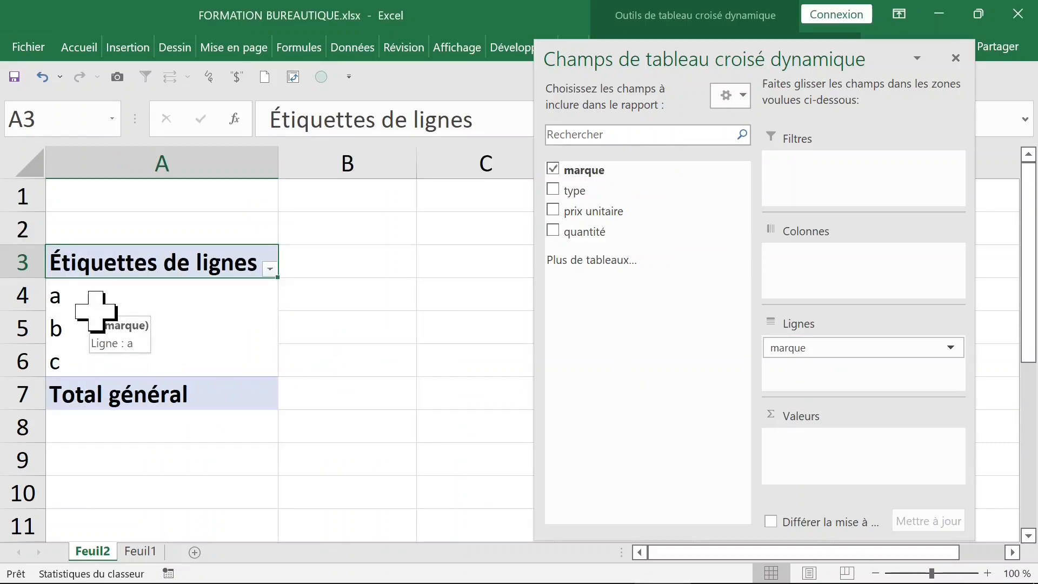
left_click_drag(601, 172, 791, 447)
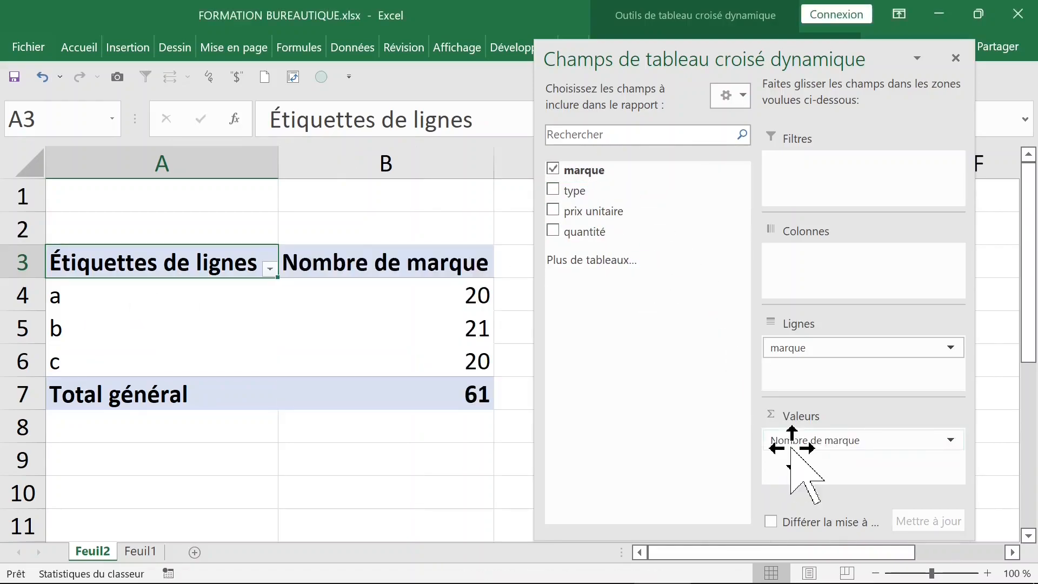
left_click(456, 293)
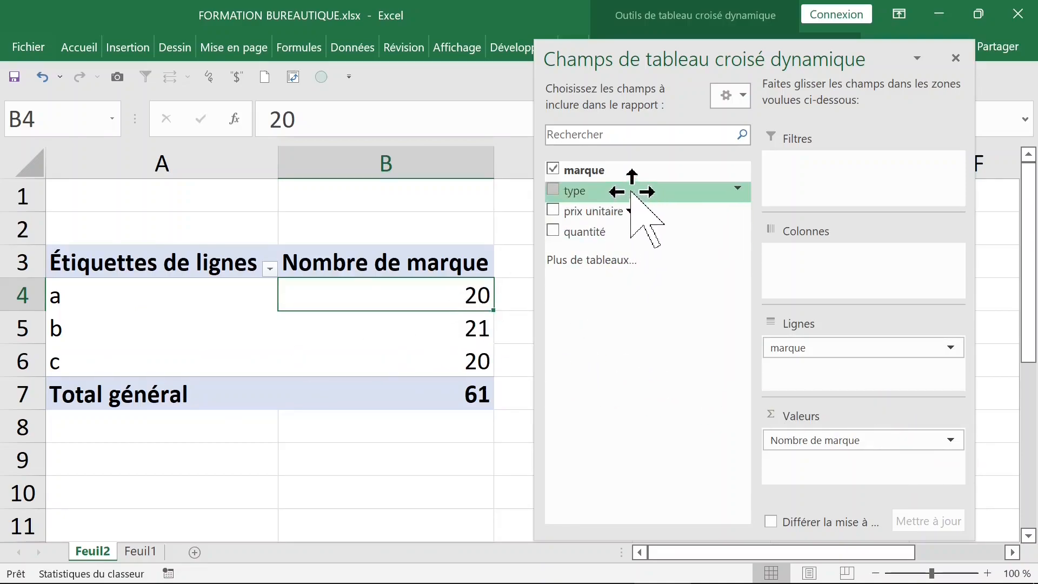
- Add marque to the PivotTable values a second time and rename the header of that second count column to %
left_click_drag(615, 172, 857, 480)
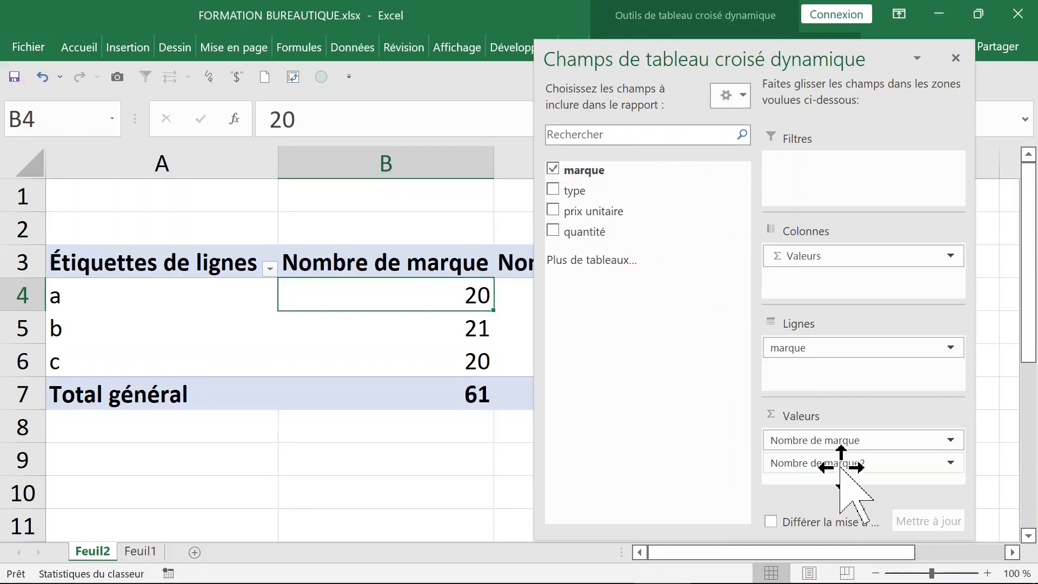
left_click(955, 58)
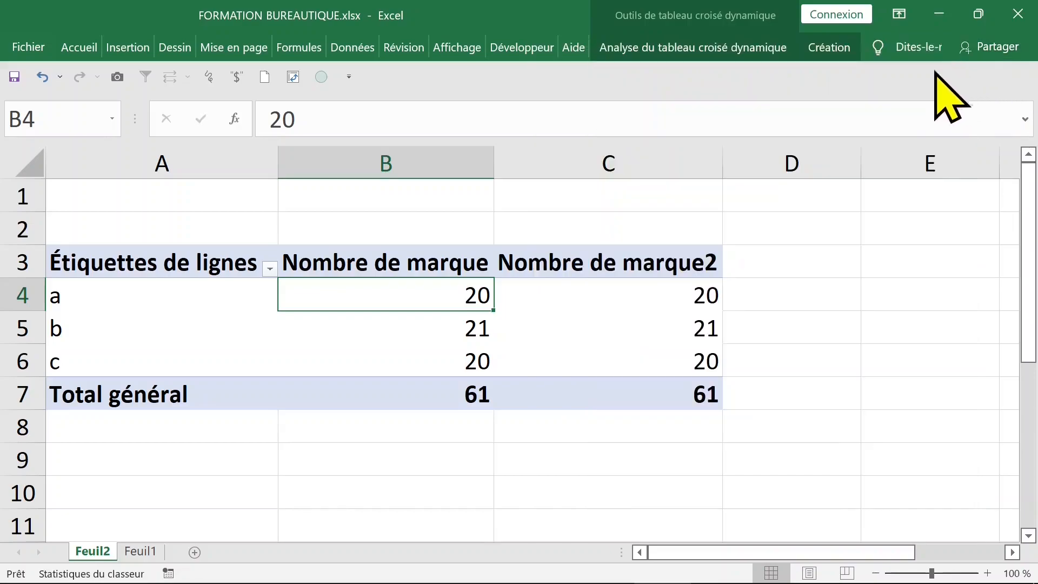
left_click(596, 264)
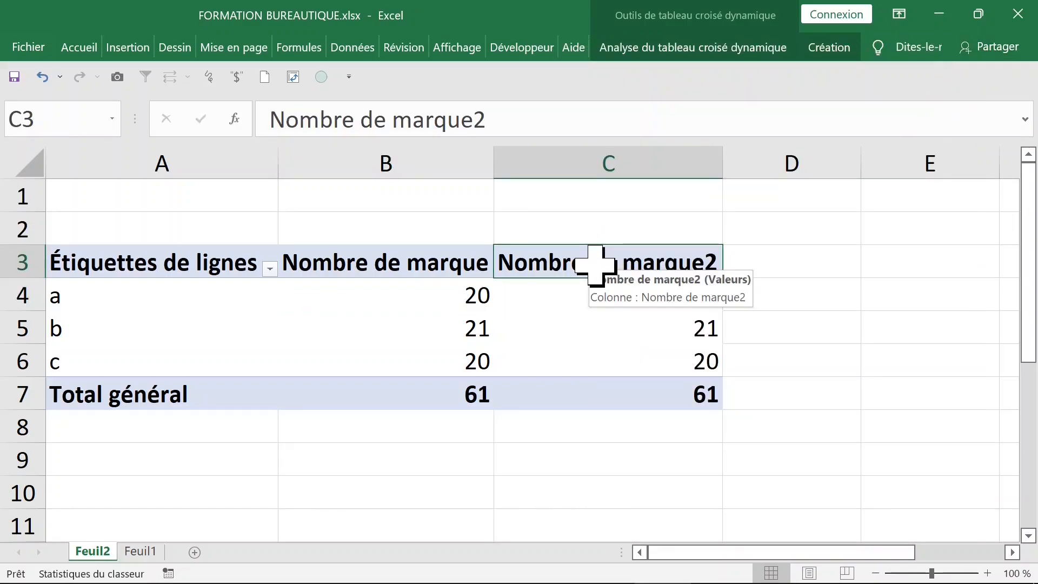
type("%")
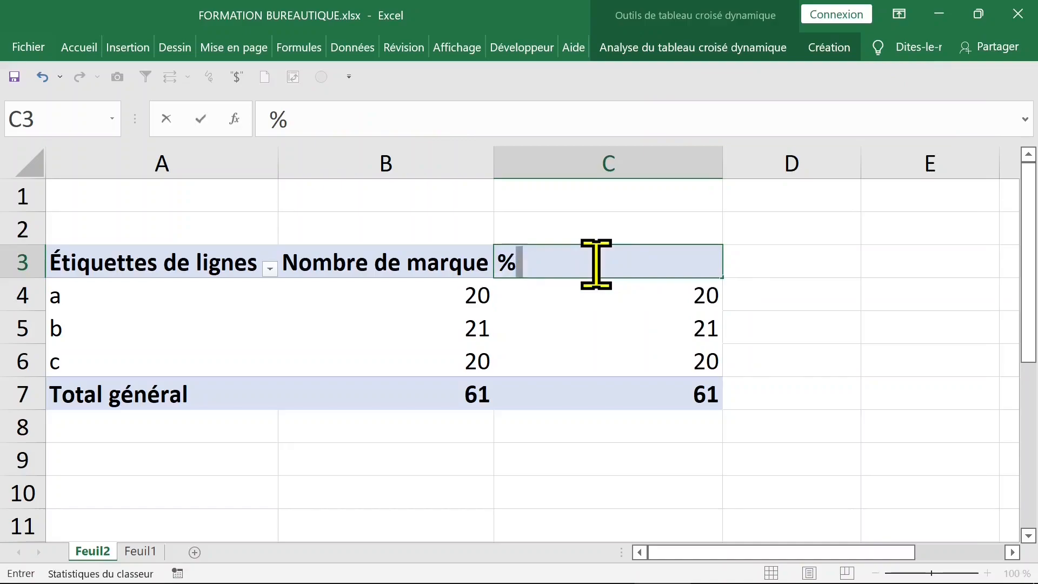
key("Return")
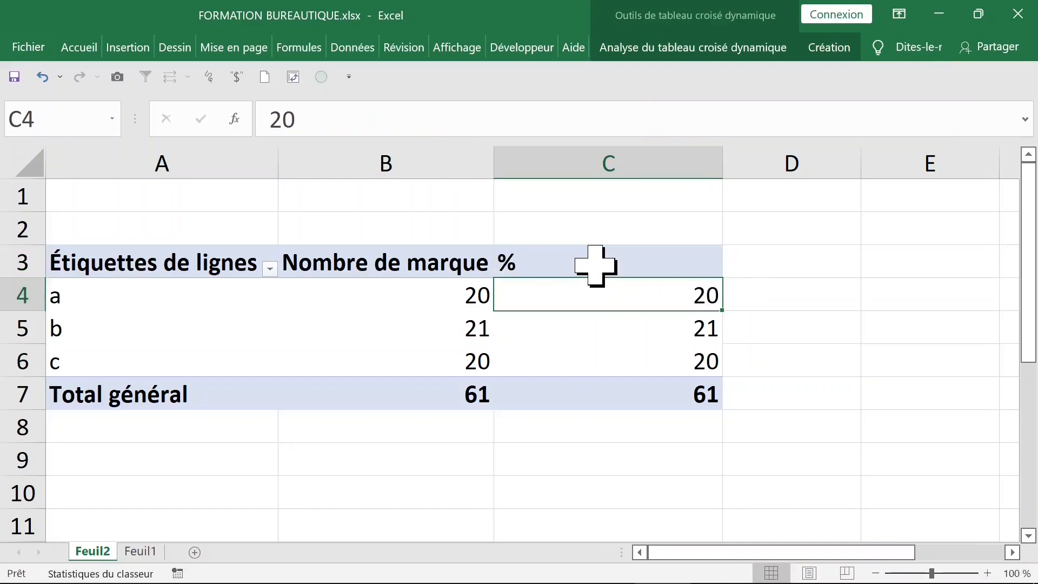
- Show the values of the % column as a percentage of the grand total
right_click(573, 299)
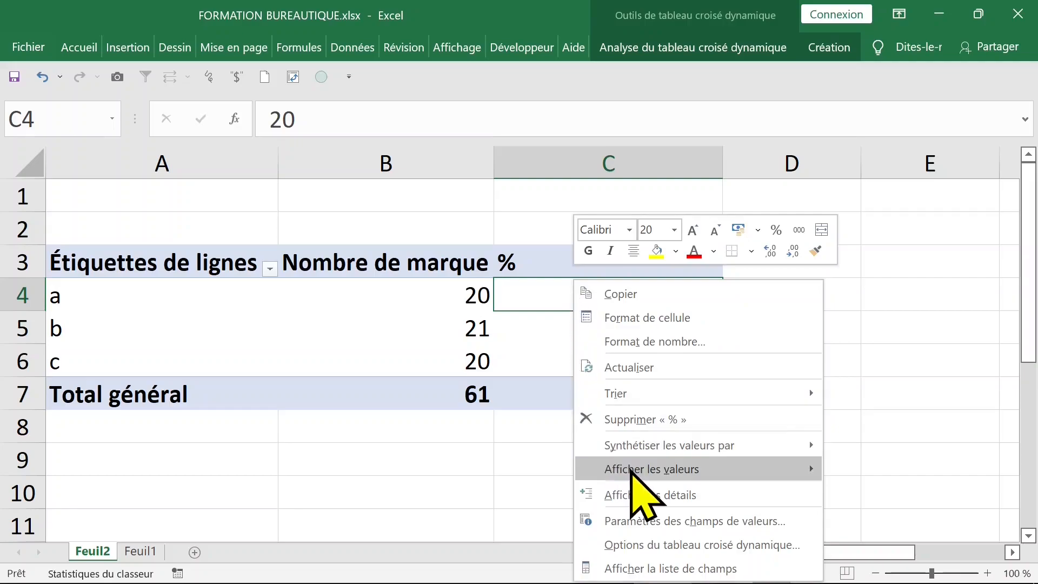
mouse_move(631, 469)
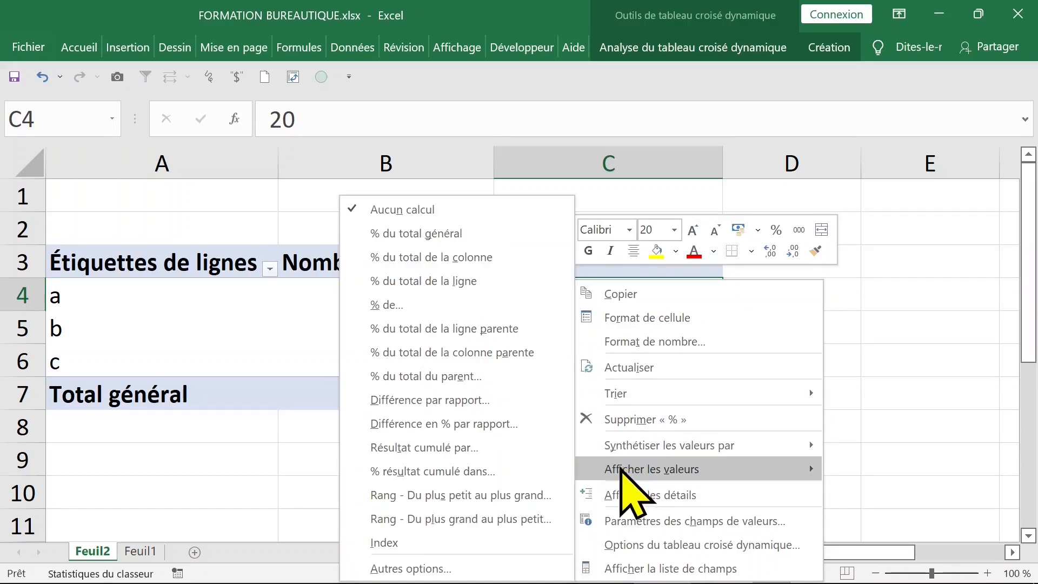
left_click(466, 235)
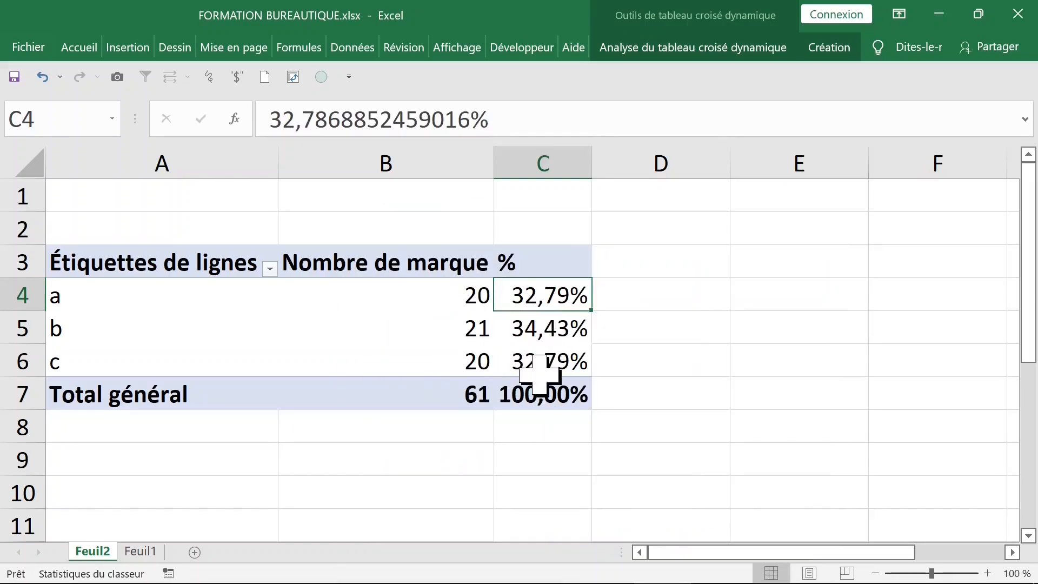
mouse_move(541, 375)
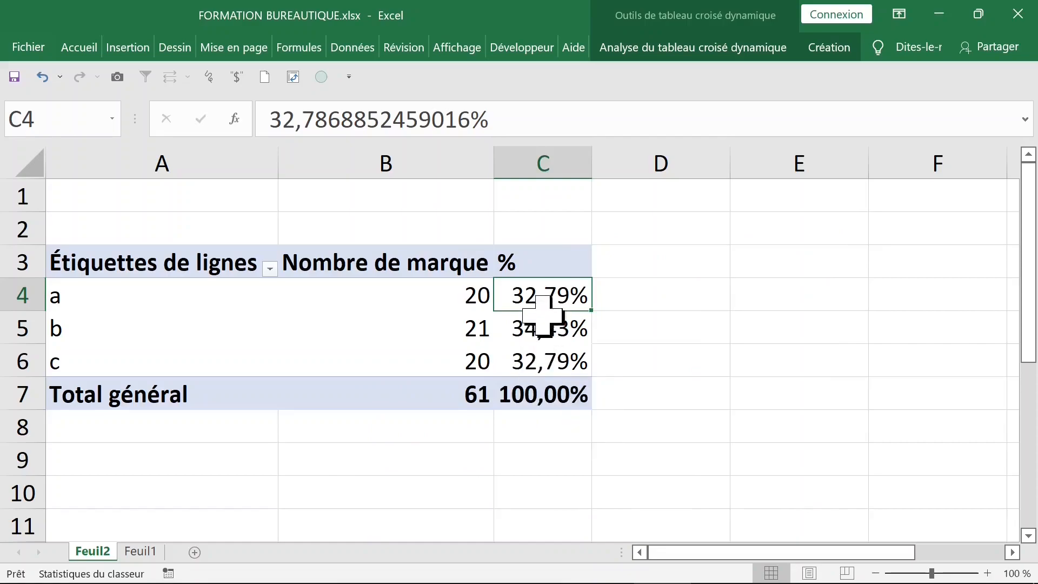
mouse_move(540, 296)
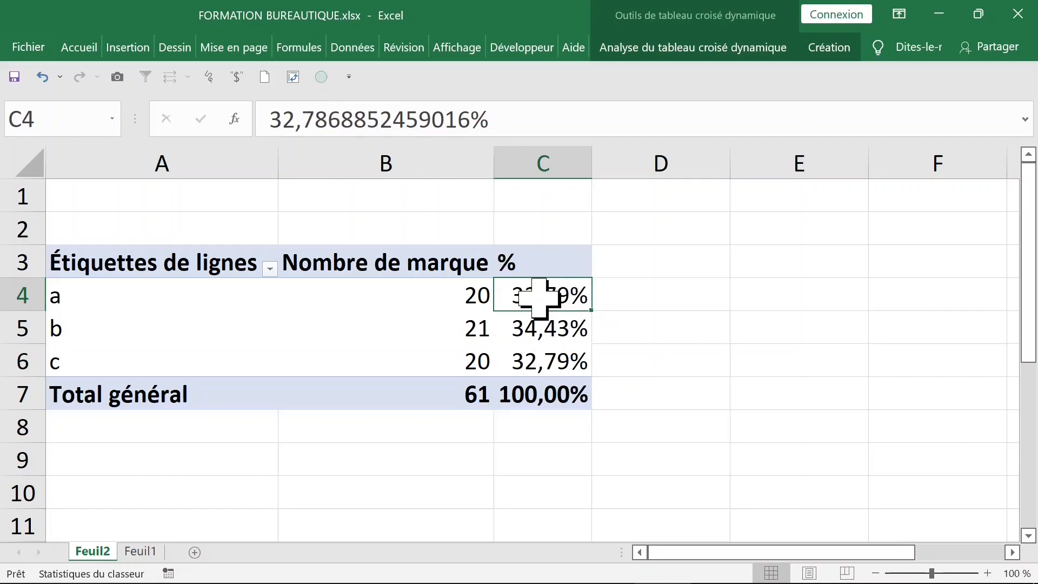
- Set the number format of the % column to Pourcentage with 0 decimals
right_click(539, 297)
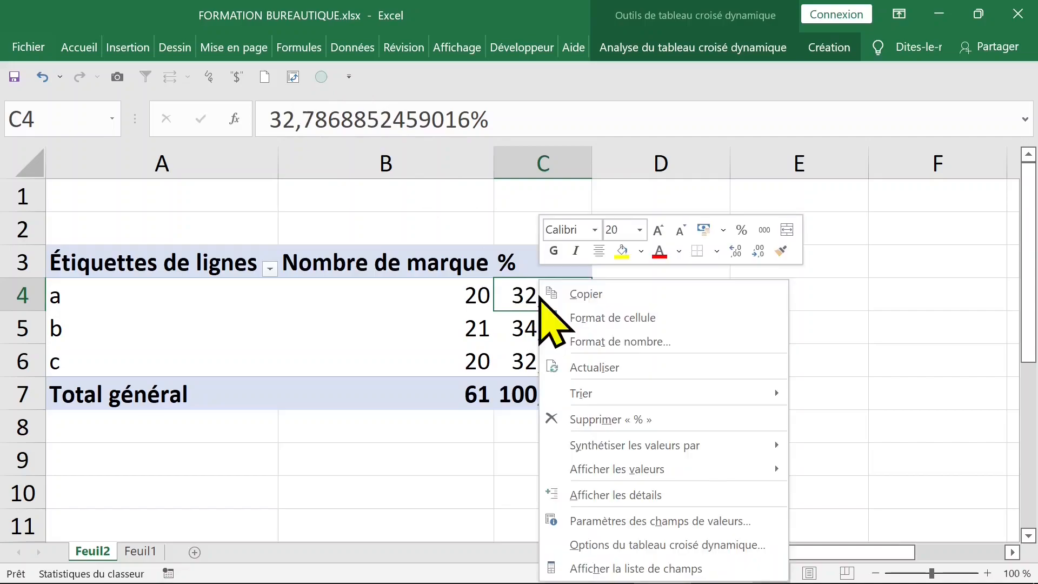
left_click(578, 342)
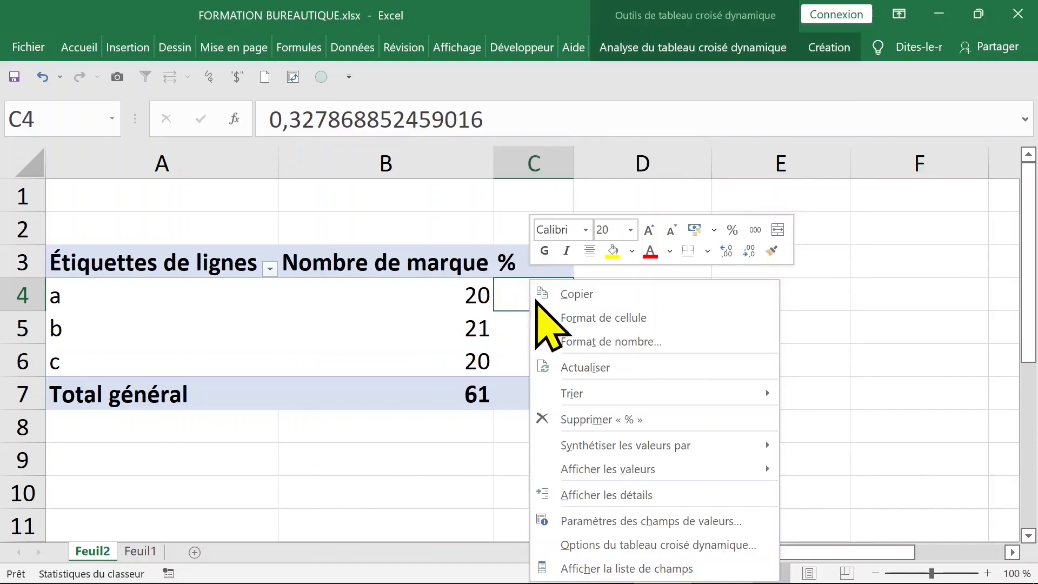
left_click(584, 346)
left_click(432, 256)
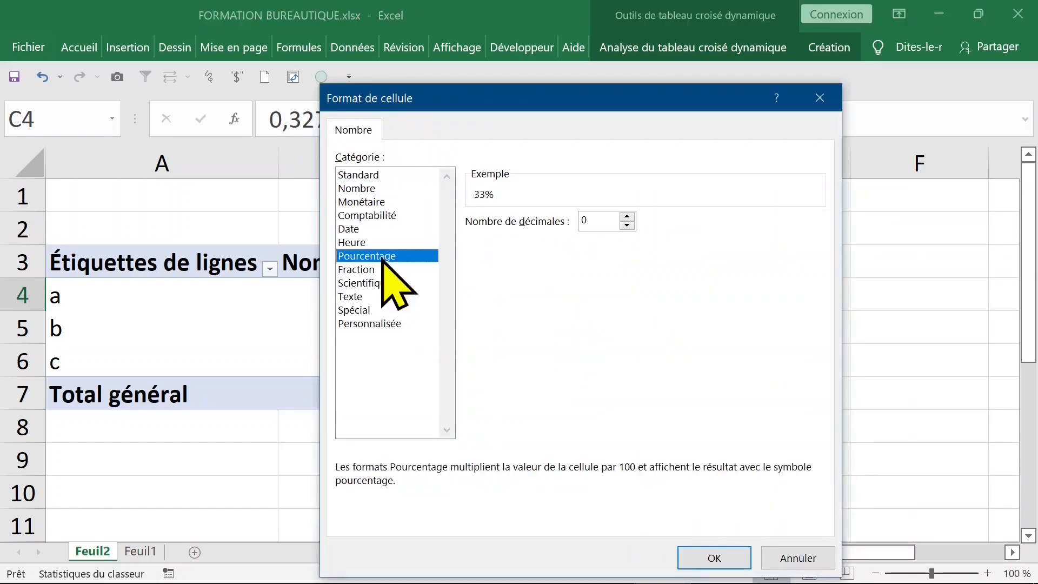
left_click(627, 216)
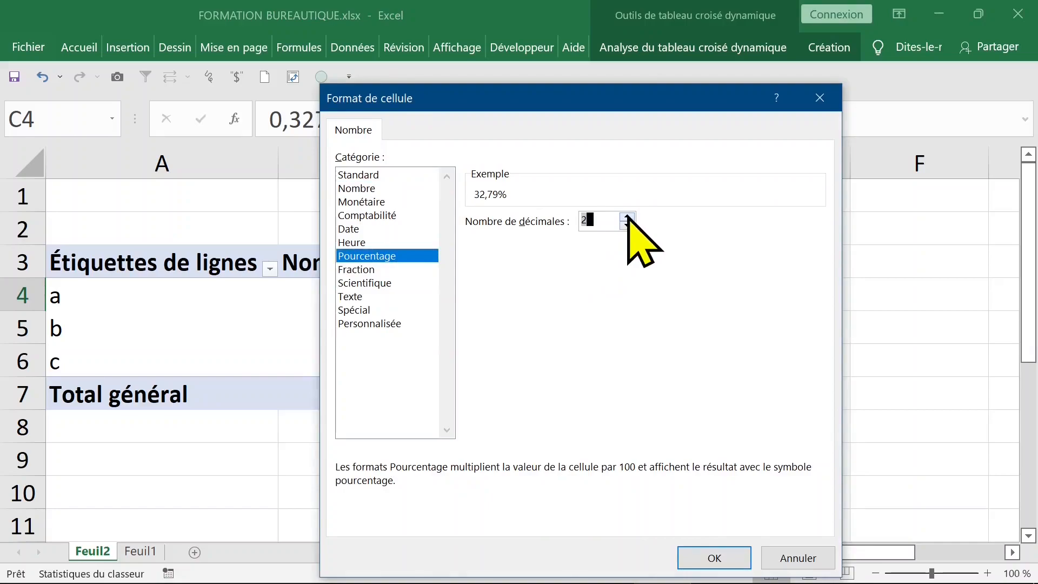
left_click(627, 225)
left_click(715, 558)
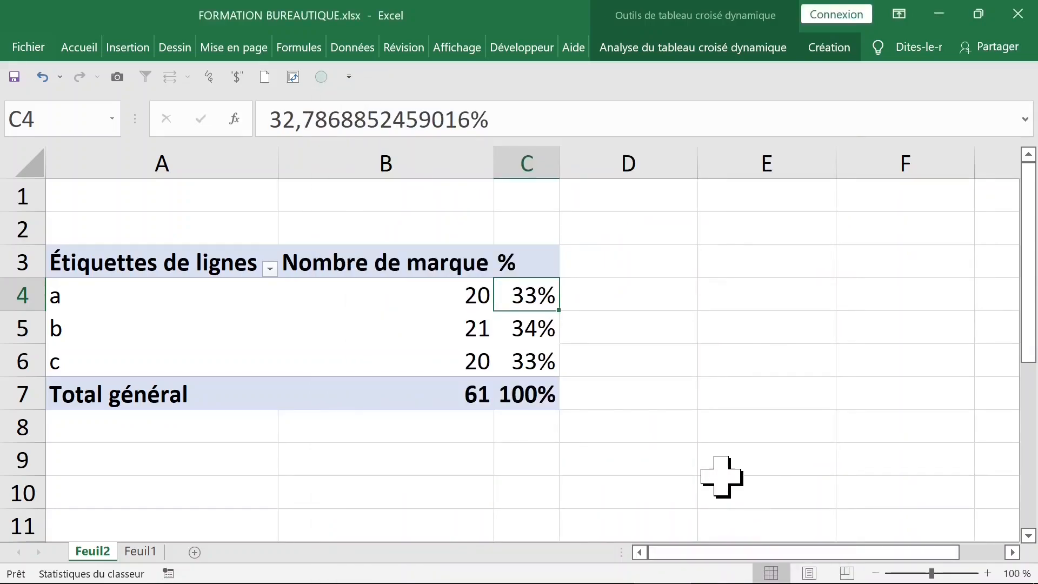
- Compare the PivotTable on Feuil2 with the source table on Feuil1
left_click(139, 554)
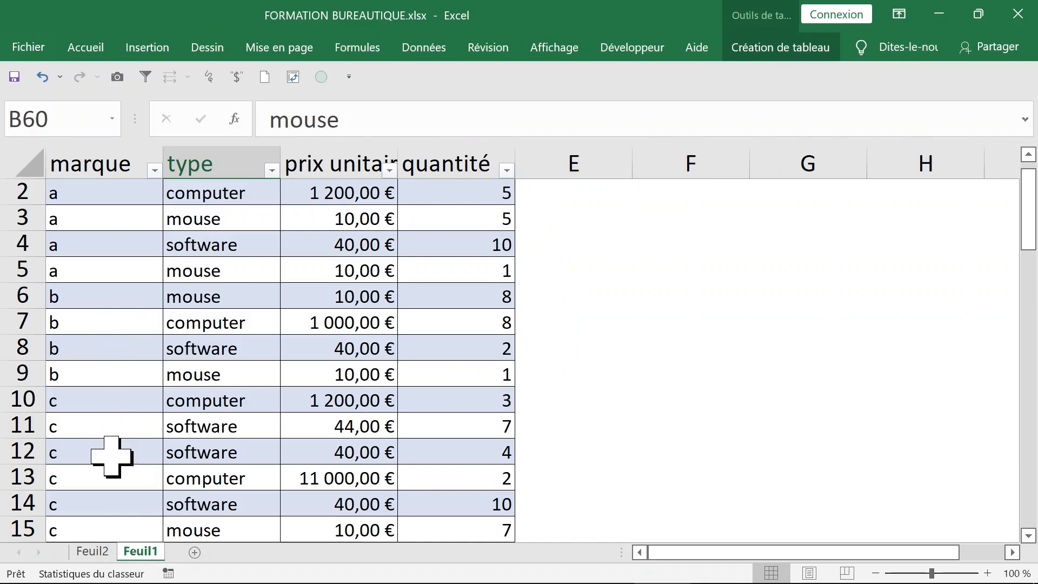
left_click(95, 552)
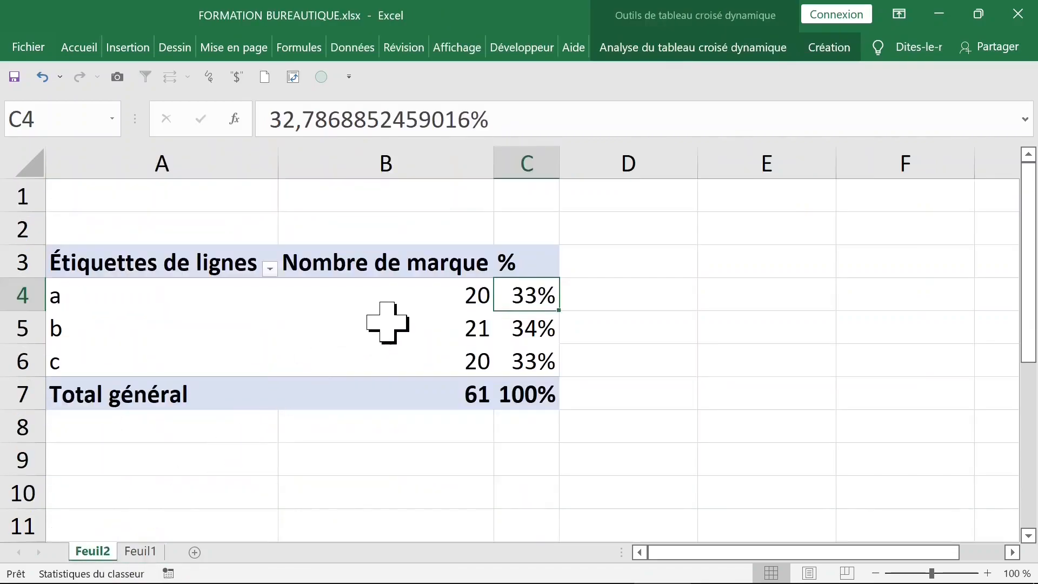
left_click(382, 304)
left_click(139, 552)
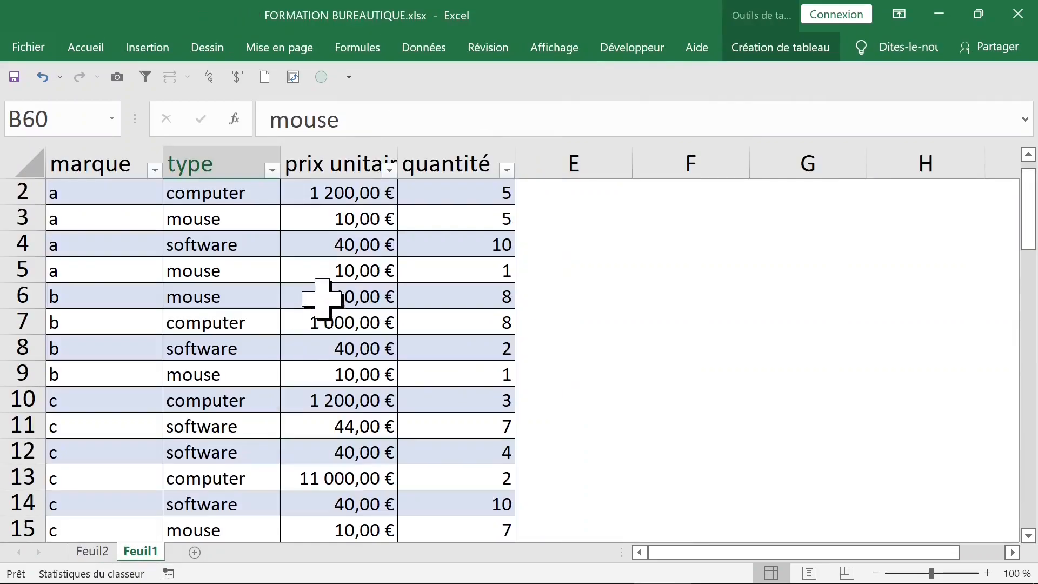
- Display the field list for the PivotTable on Feuil2 and remove marque from the report
left_click(95, 552)
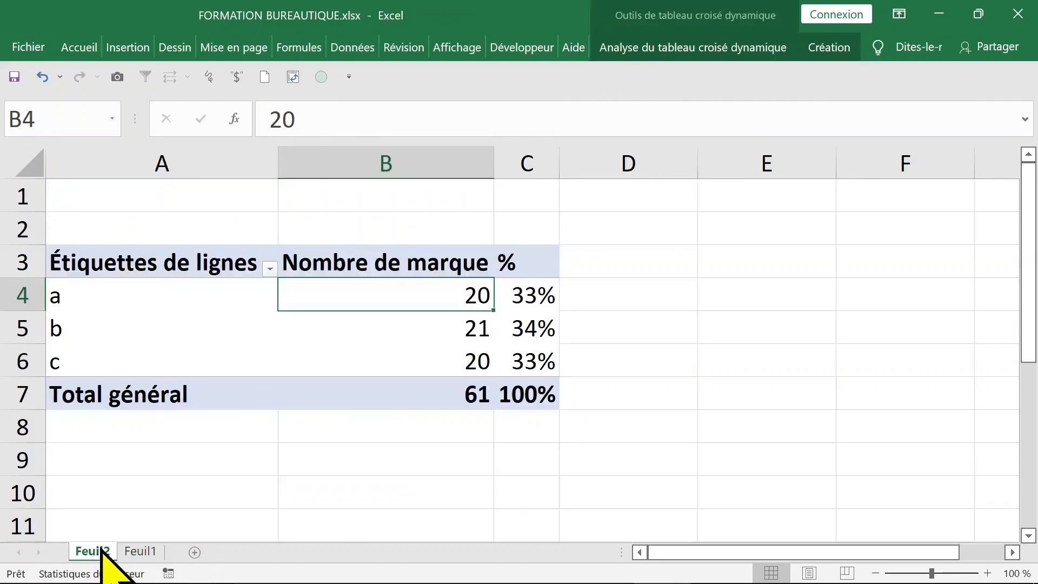
right_click(411, 293)
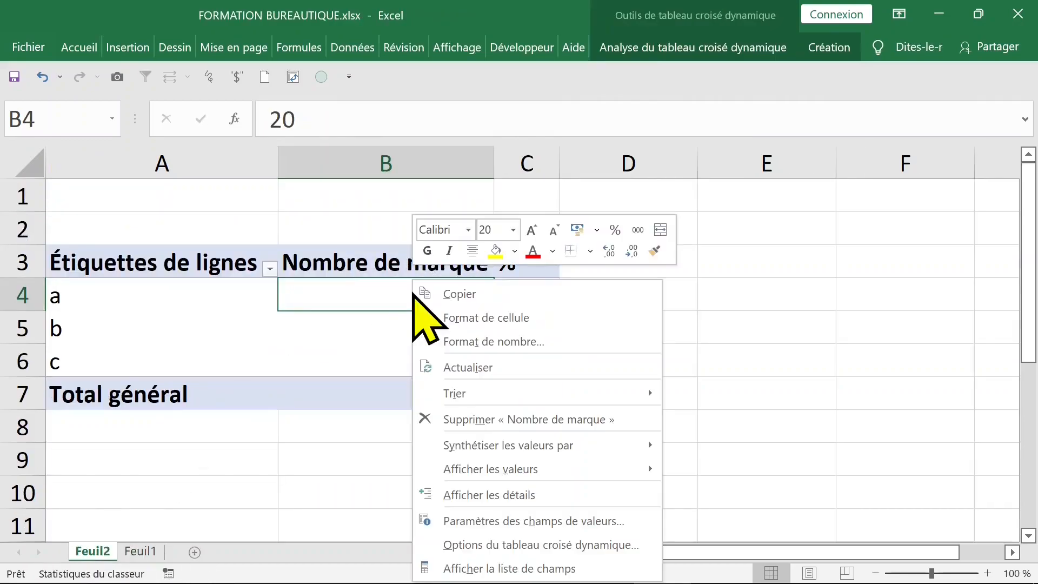
left_click(495, 569)
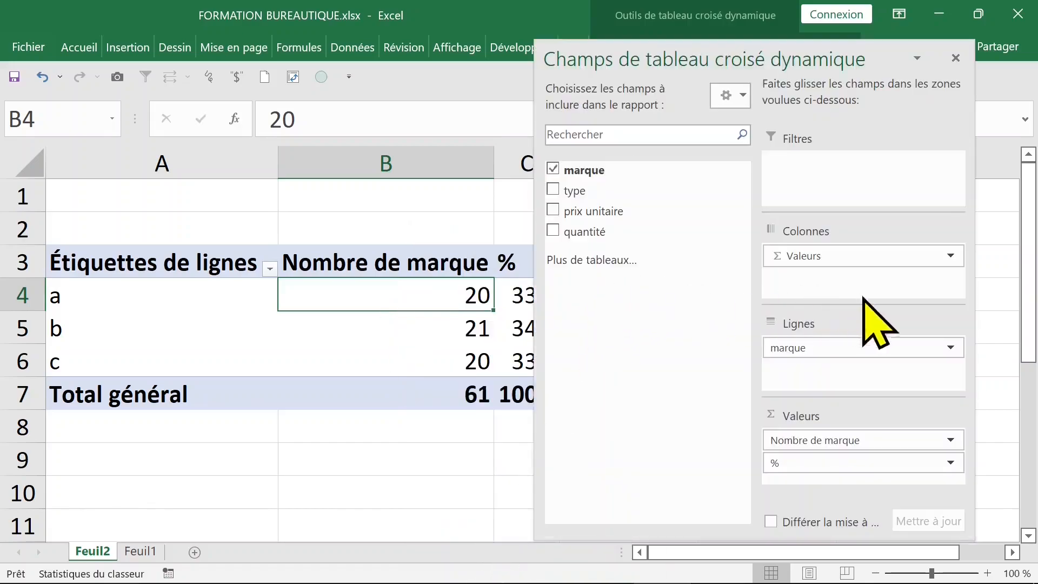
left_click(552, 169)
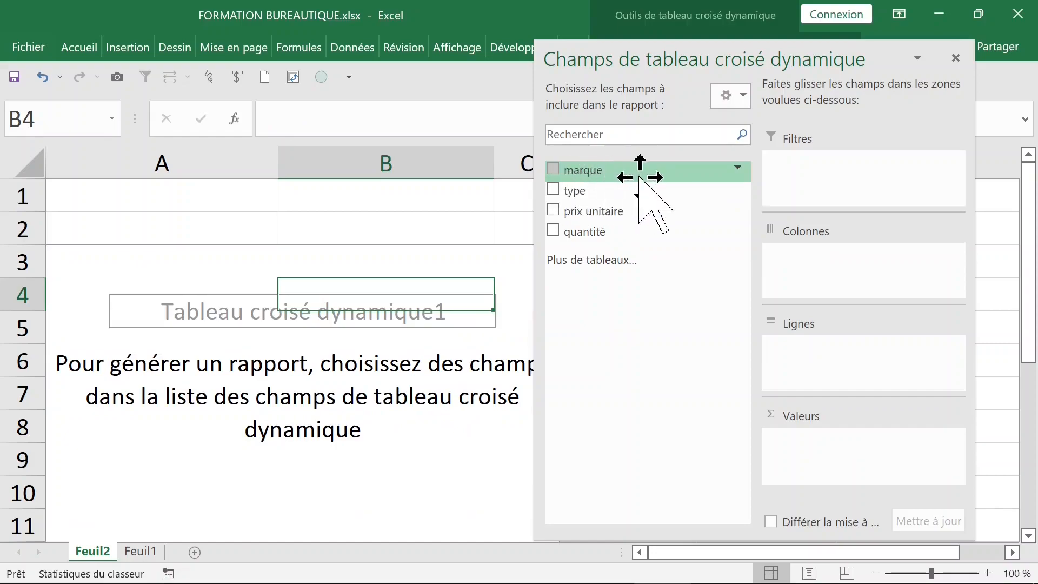
- Add type to the PivotTable rows and to its values as a count
left_click_drag(579, 191, 819, 378)
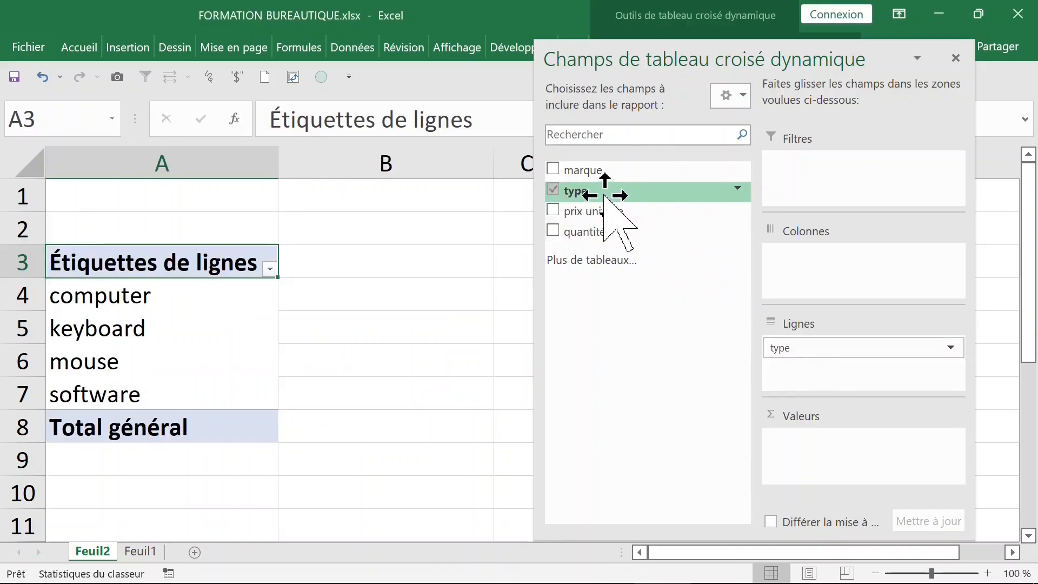
left_click_drag(604, 196, 623, 216)
left_click_drag(641, 251, 812, 445)
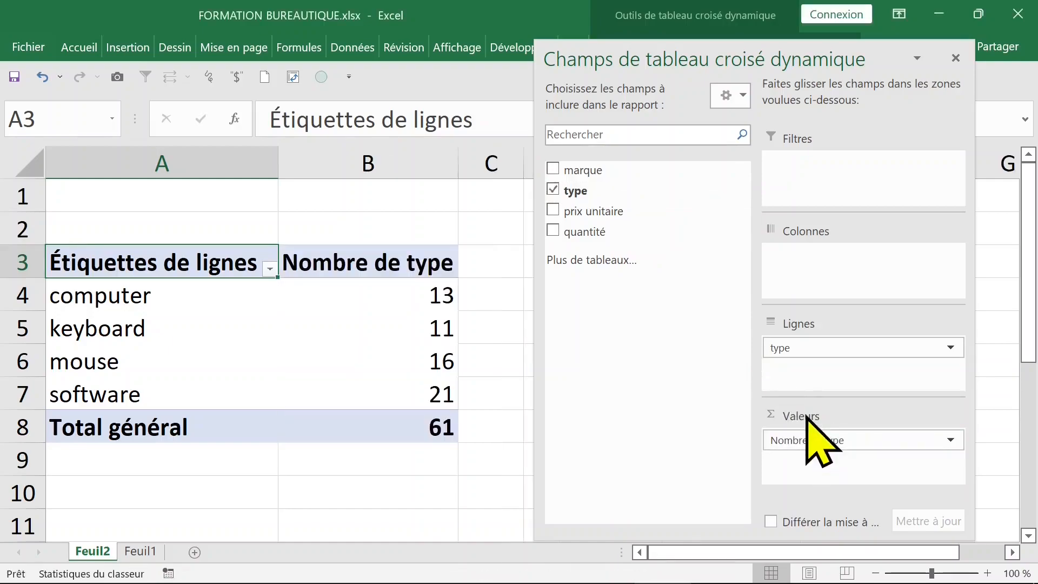
- Compare the type counts in the PivotTable with the type, prix unitaire and quantité columns of the source table on Feuil1
left_click(363, 328)
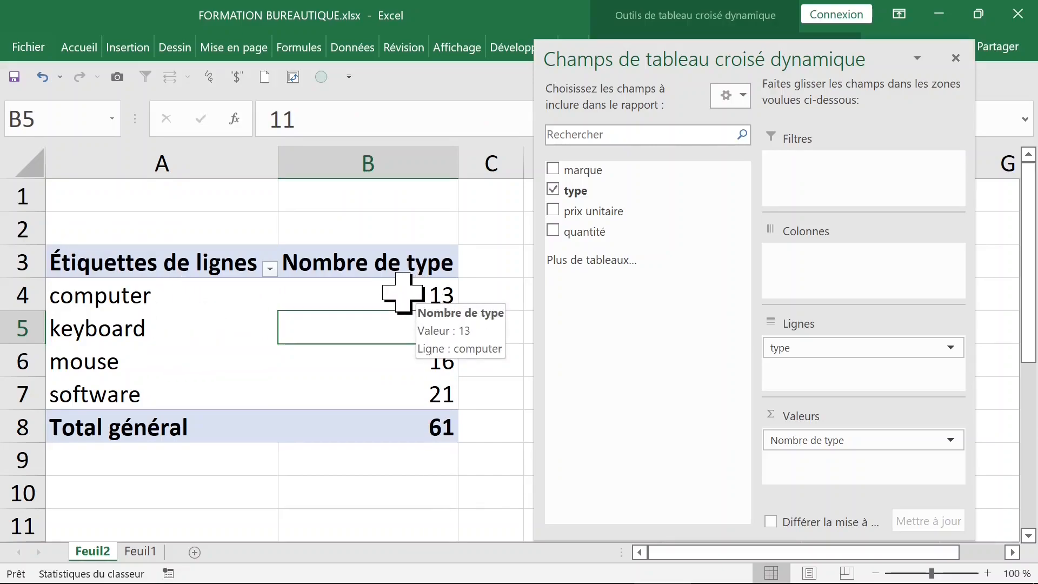
left_click(142, 551)
left_click(224, 223)
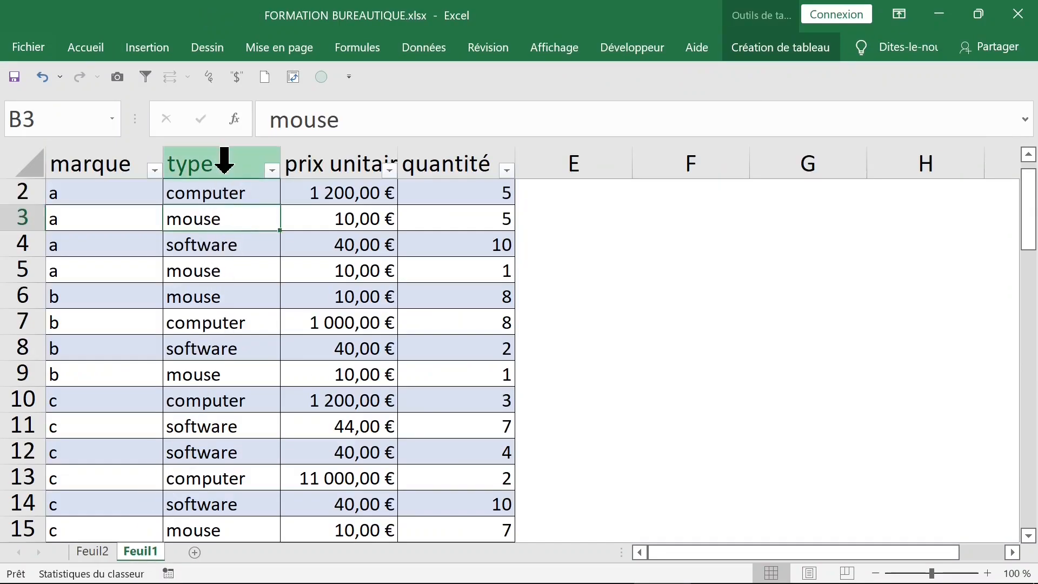
left_click(219, 156)
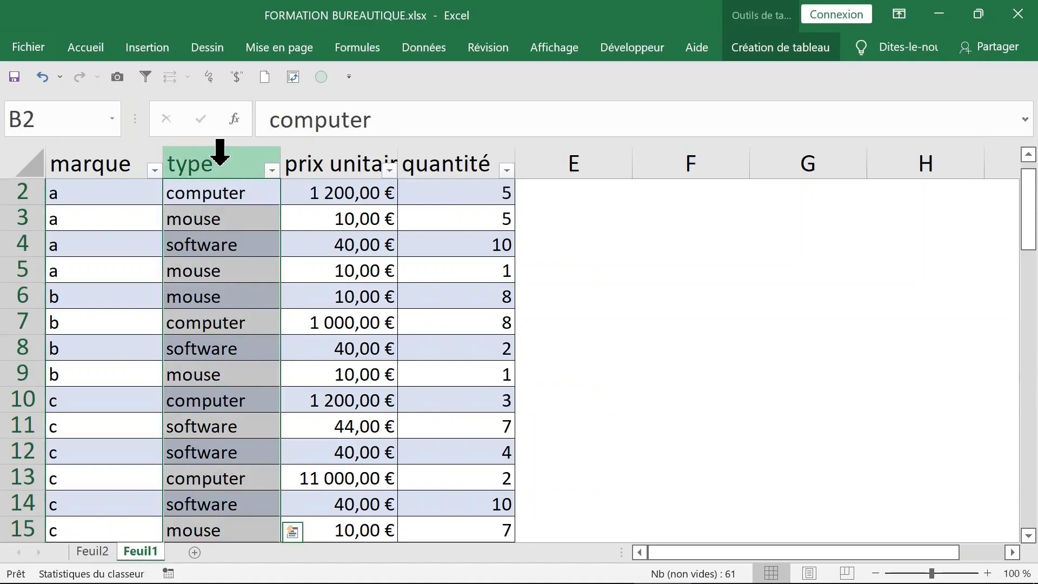
left_click(93, 551)
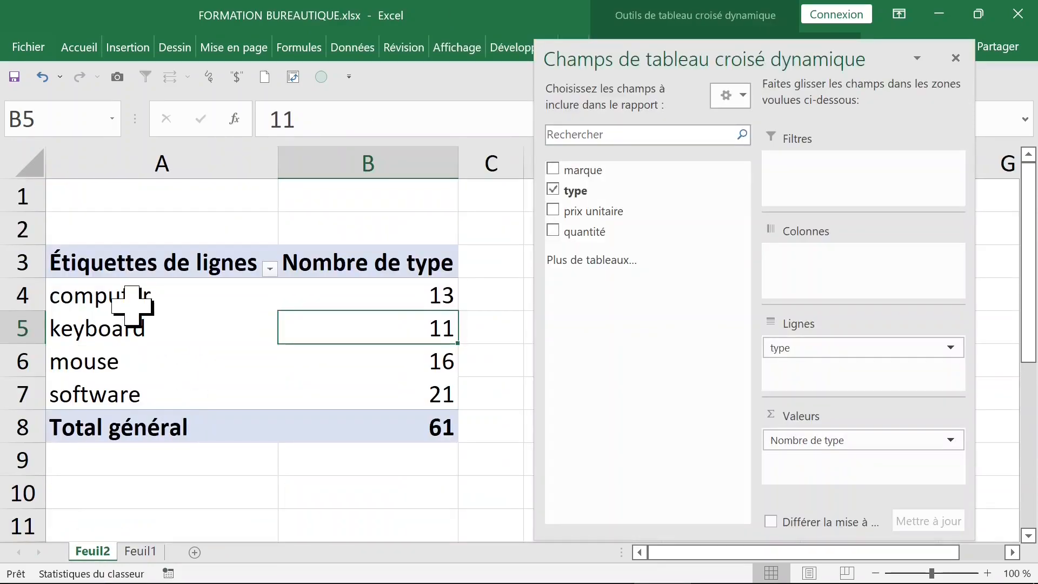
left_click(371, 297)
left_click(144, 552)
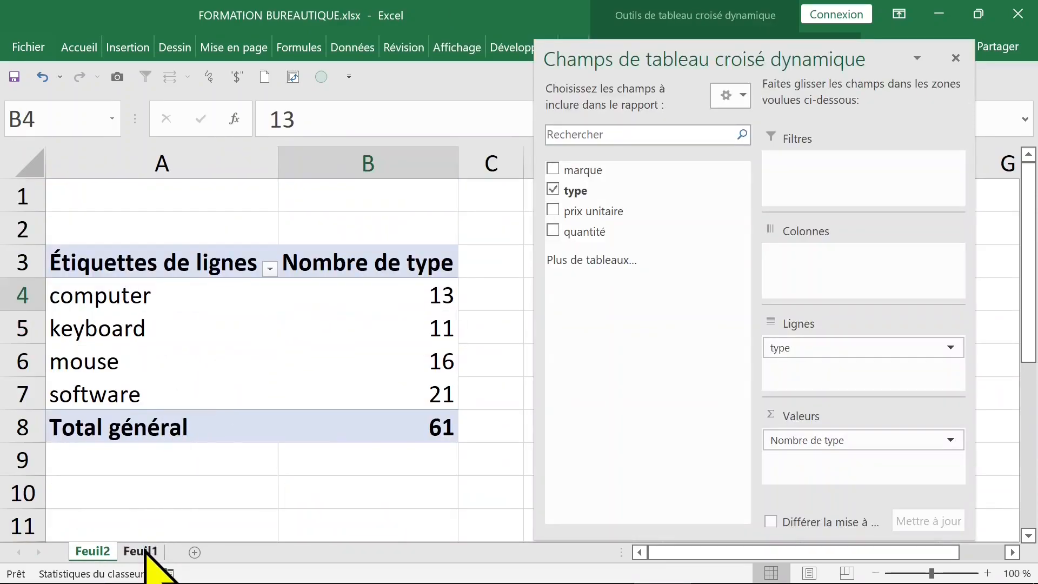
left_click(358, 247)
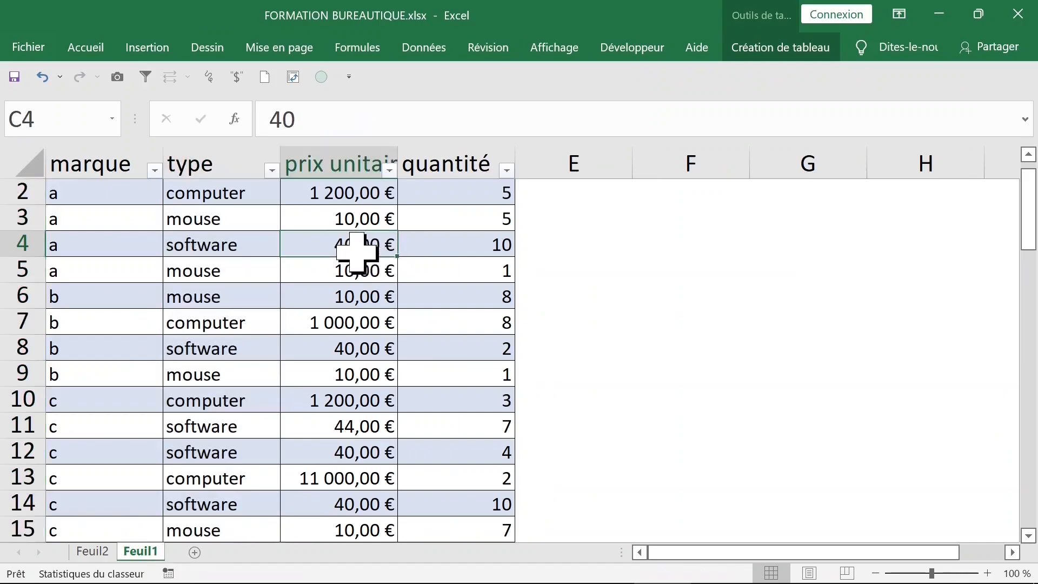
left_click(498, 224)
key("ctrl+Home")
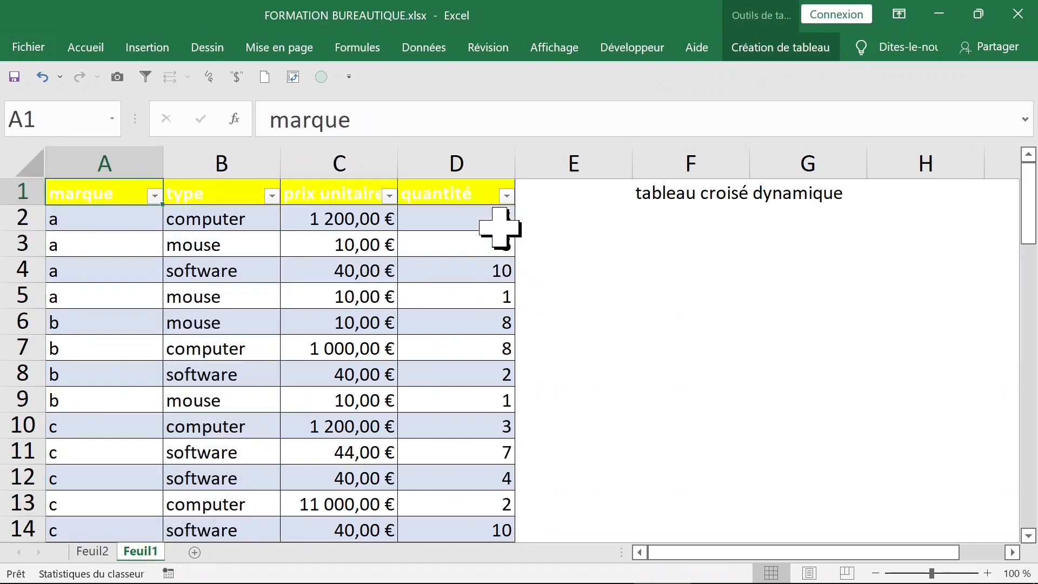
left_click(498, 226)
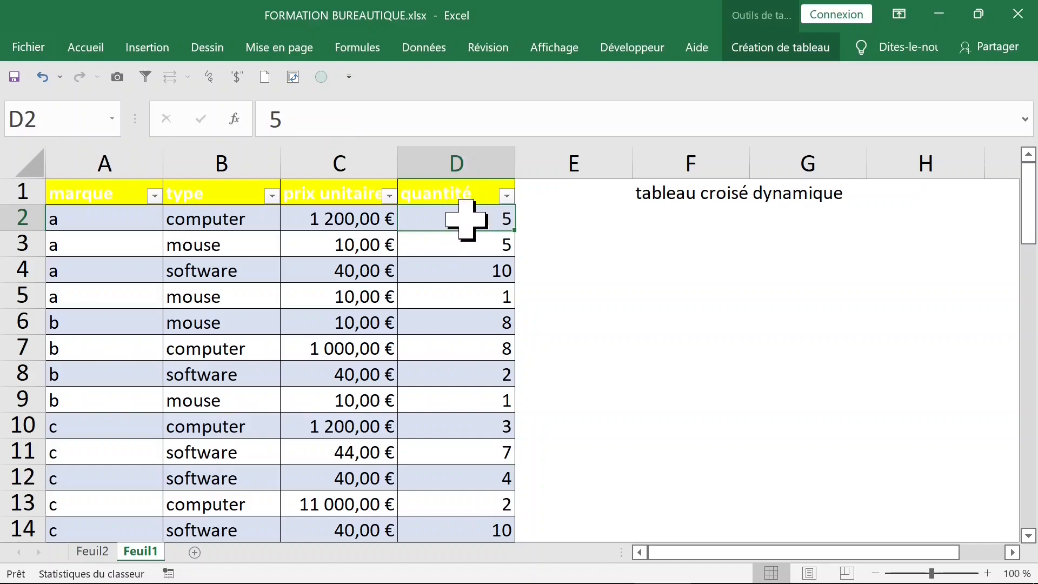
- Replace the count of type in the PivotTable values on Feuil2 with the sum of quantité
left_click(95, 554)
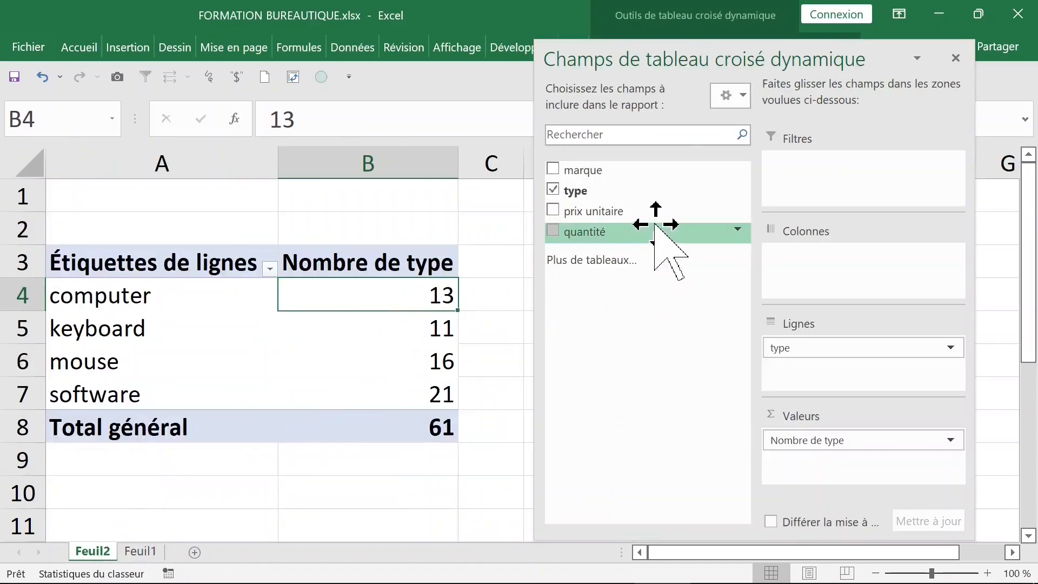
left_click_drag(608, 230, 470, 454)
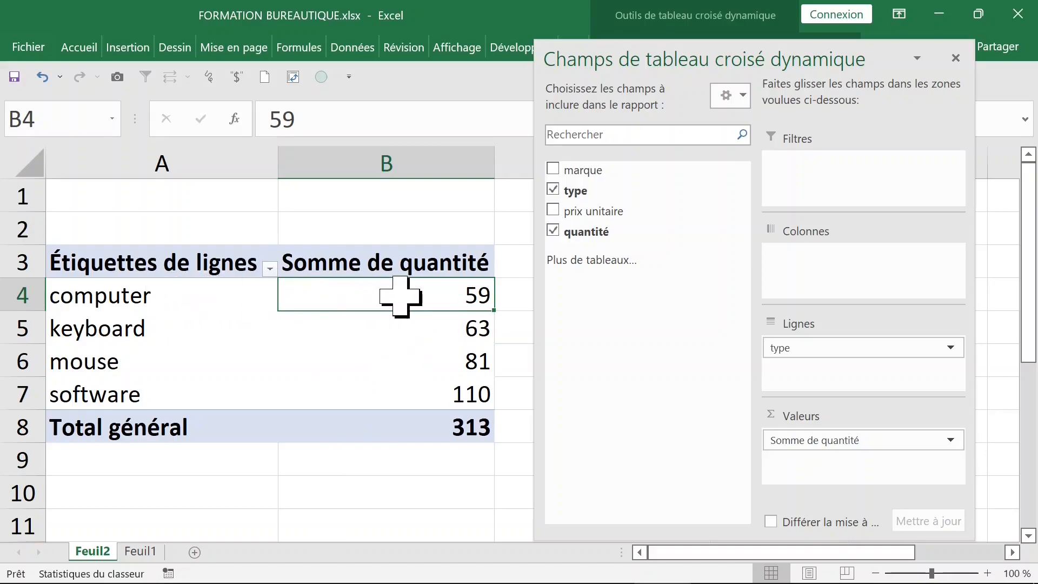
left_click(411, 327)
left_click(416, 359)
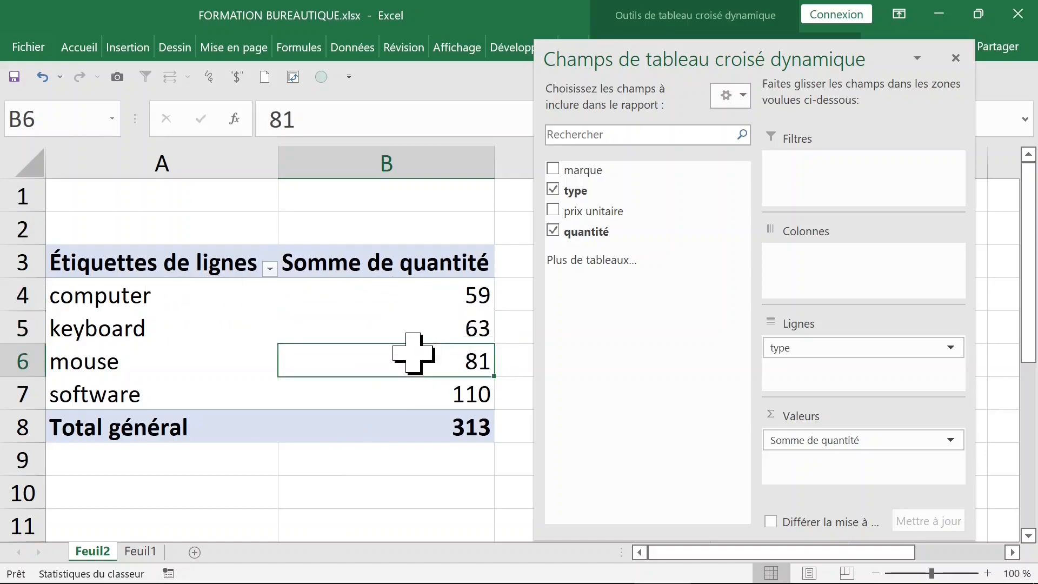
left_click(423, 394)
left_click(447, 438)
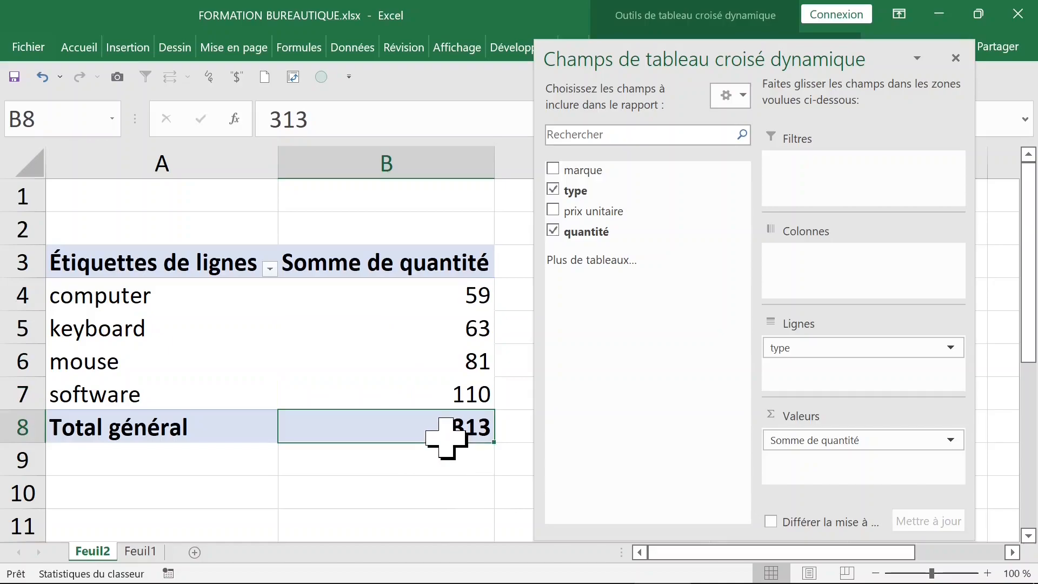
- Review the type and marque columns on Feuil1, add marque to the PivotTable columns on Feuil2 and close the field list
left_click(150, 556)
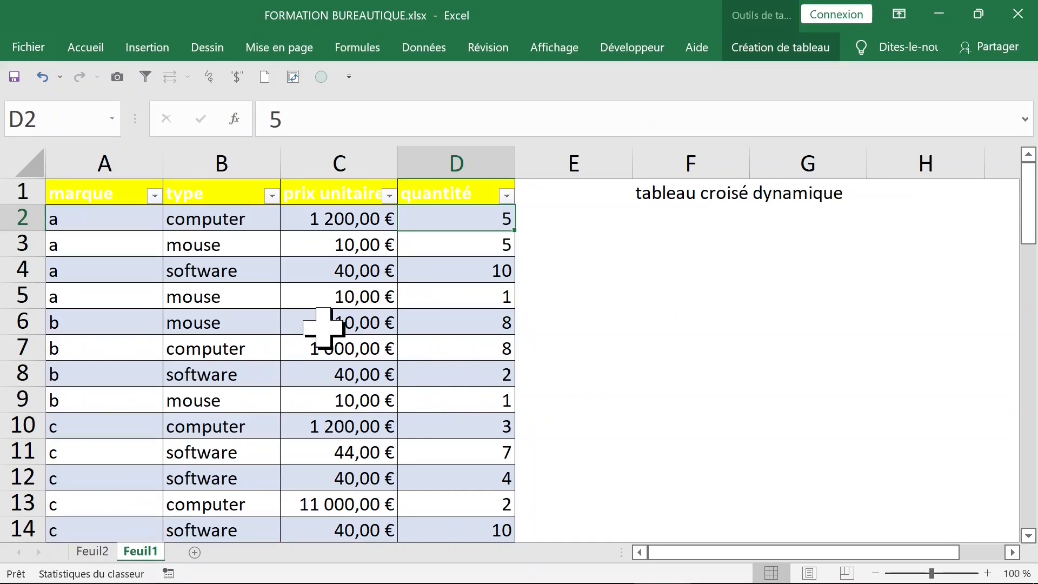
left_click(220, 262)
left_click(216, 189)
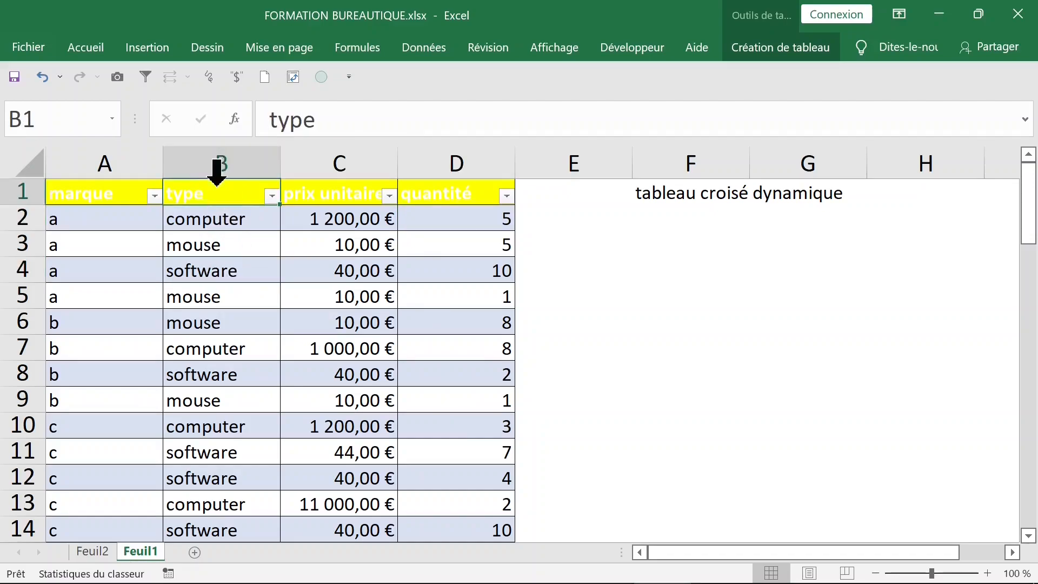
left_click(220, 162)
left_click(101, 158)
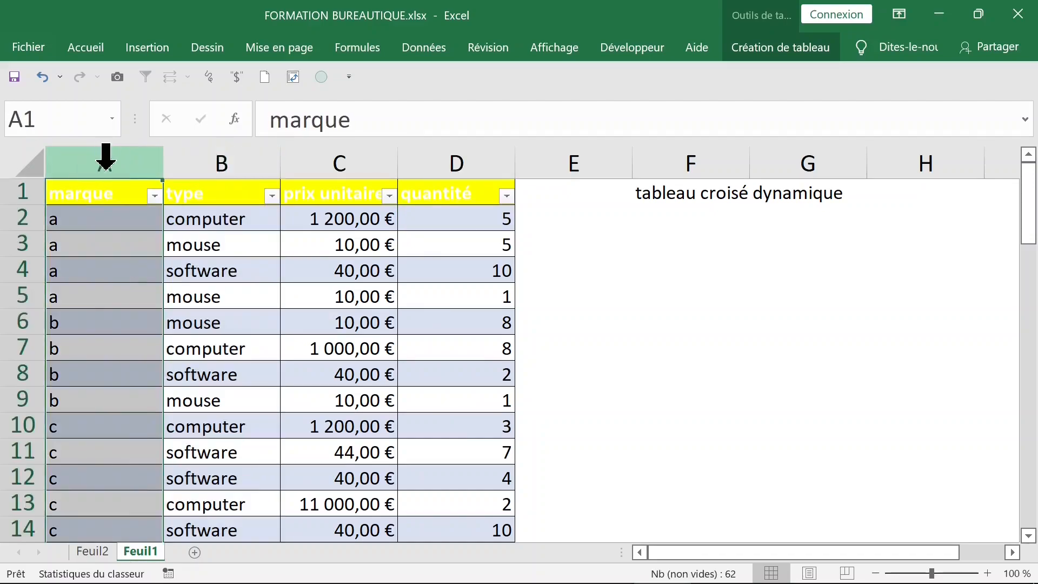
left_click(93, 552)
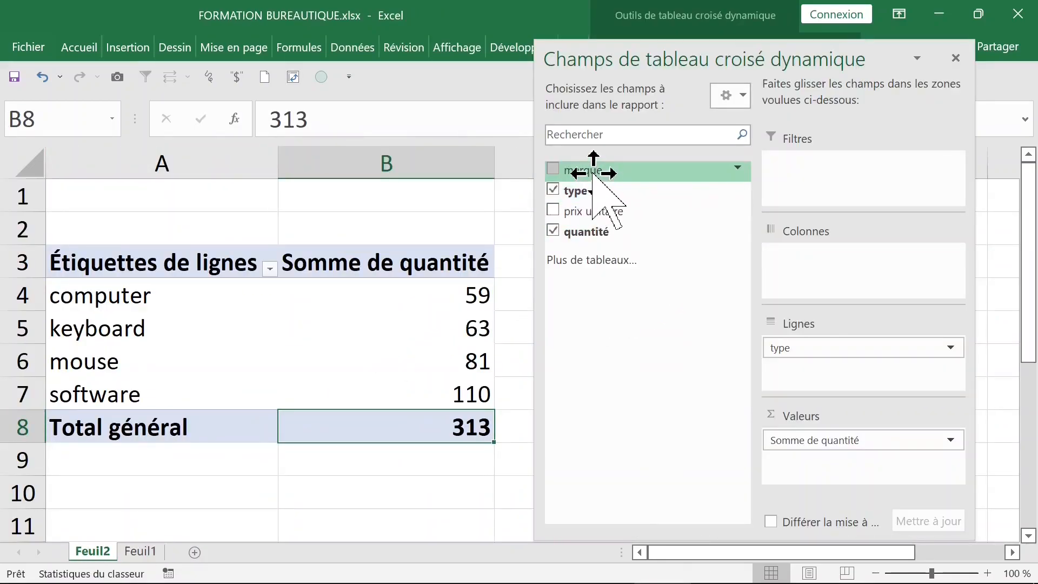
left_click_drag(593, 173, 644, 219)
left_click_drag(756, 265, 800, 254)
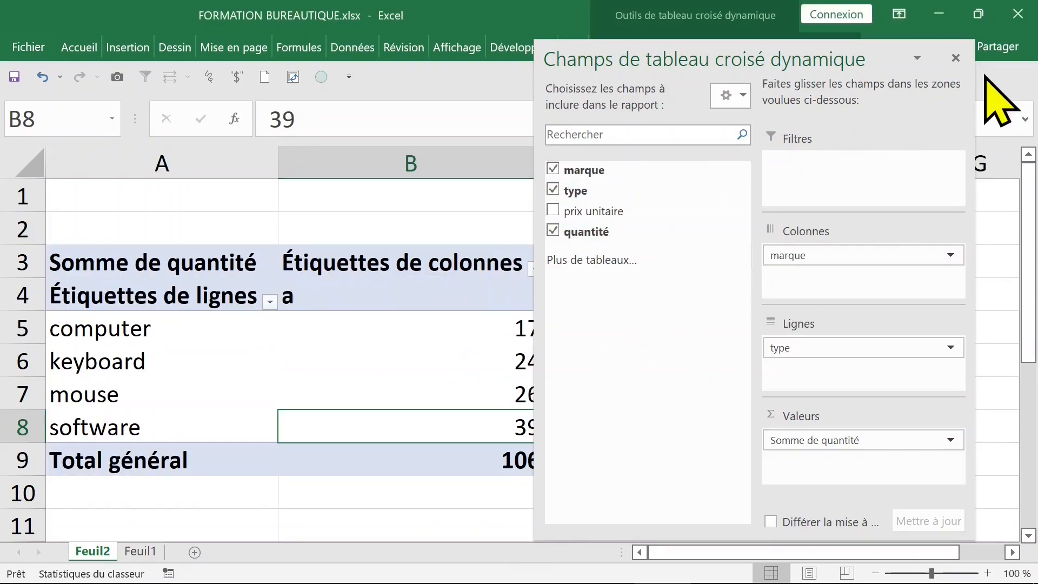
left_click(956, 58)
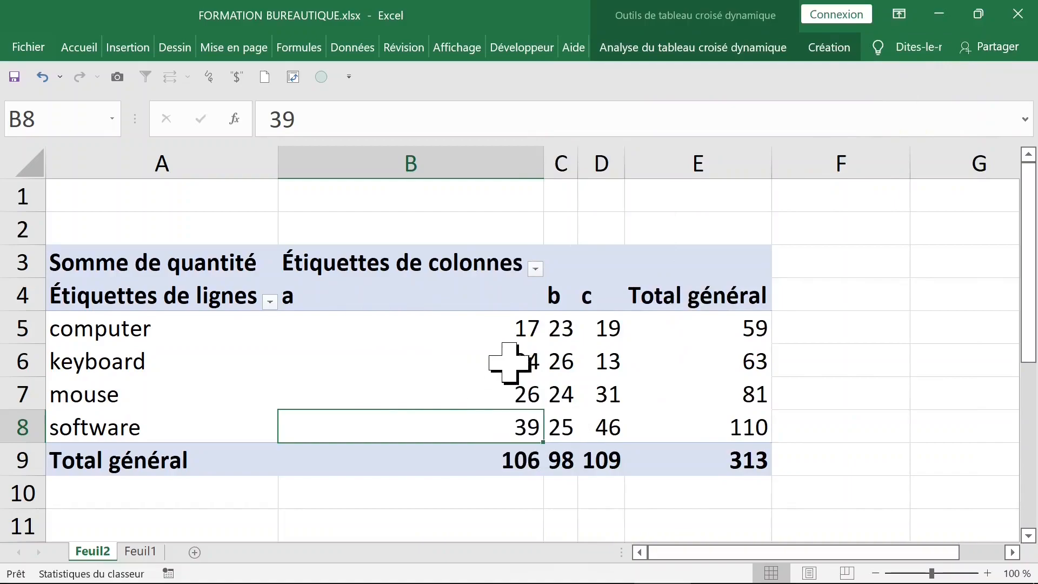
- Reopen the field list, swap the axes so marque is in rows and type in columns, and close the list
left_click(502, 362)
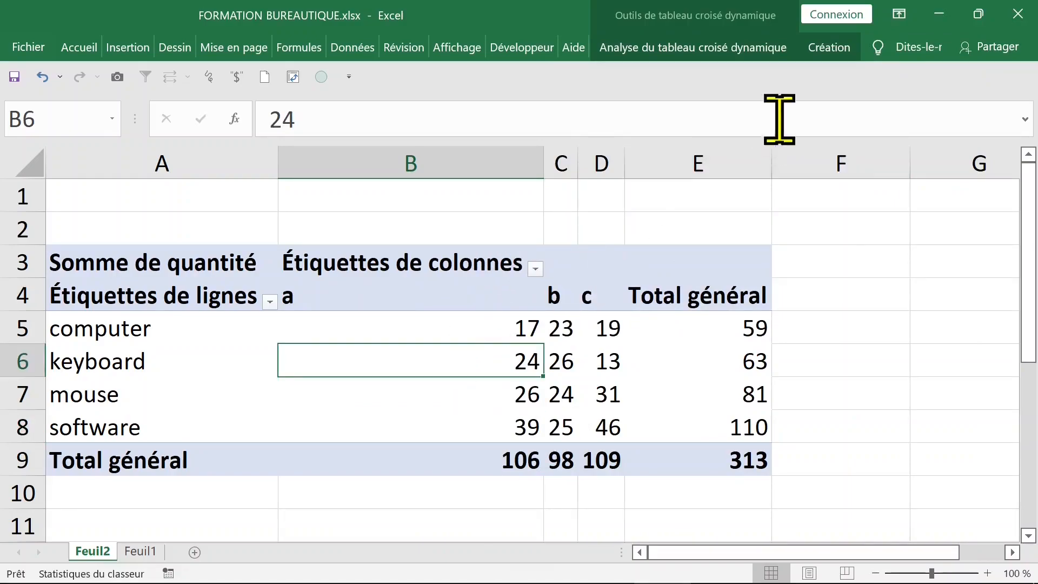
left_click(830, 49)
left_click(694, 52)
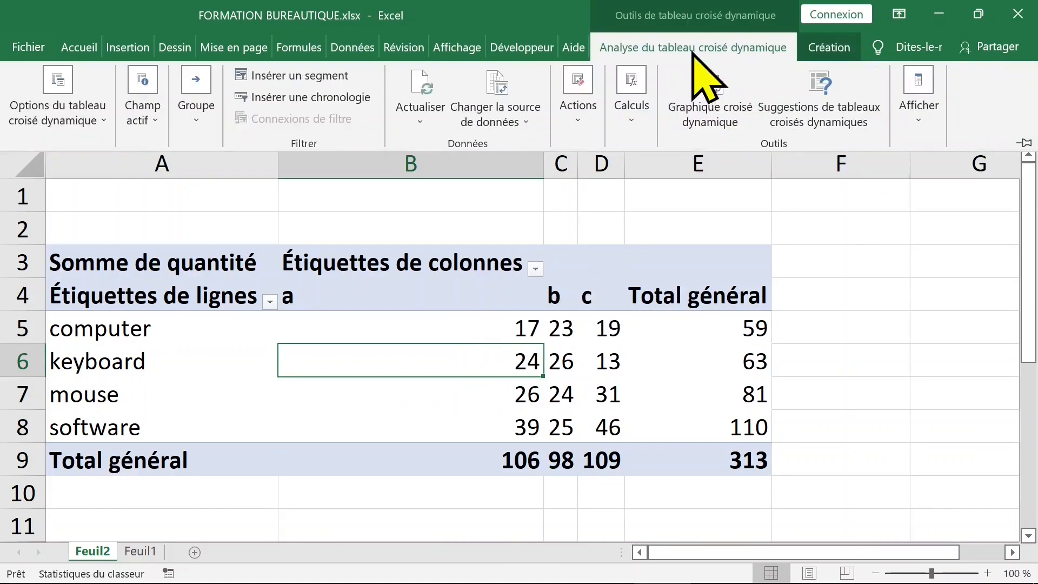
left_click(919, 130)
left_click(908, 173)
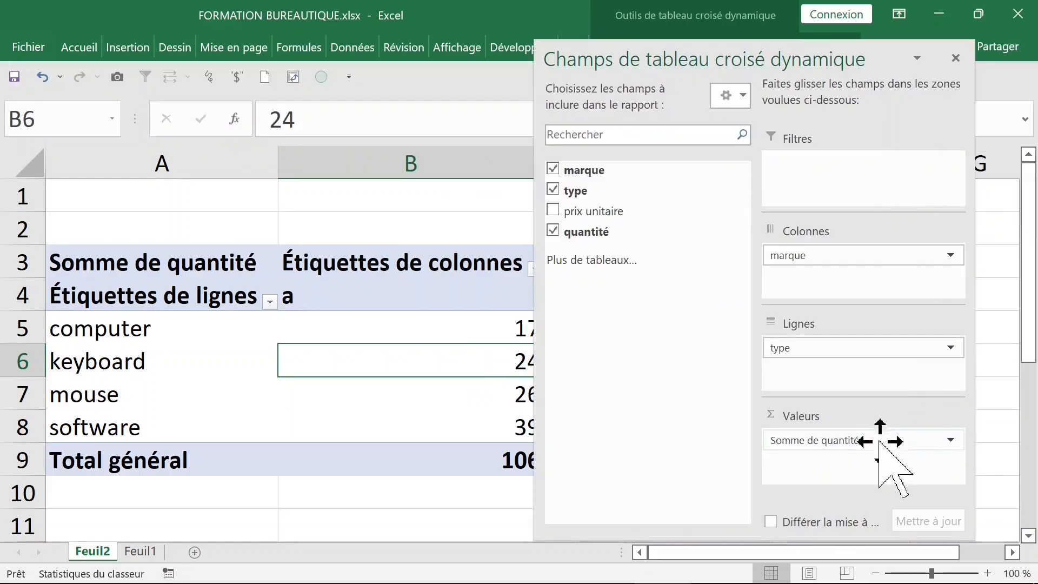
left_click_drag(846, 347, 822, 352)
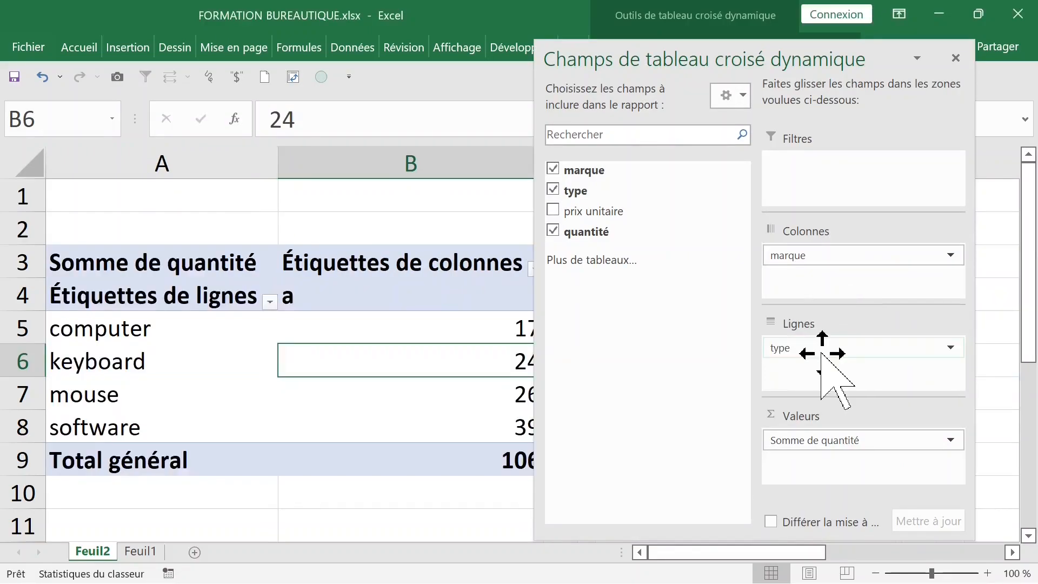
mouse_move(821, 354)
left_mouse_down()
mouse_move(843, 297)
mouse_move(839, 256)
mouse_move(812, 278)
mouse_move(816, 348)
left_mouse_up()
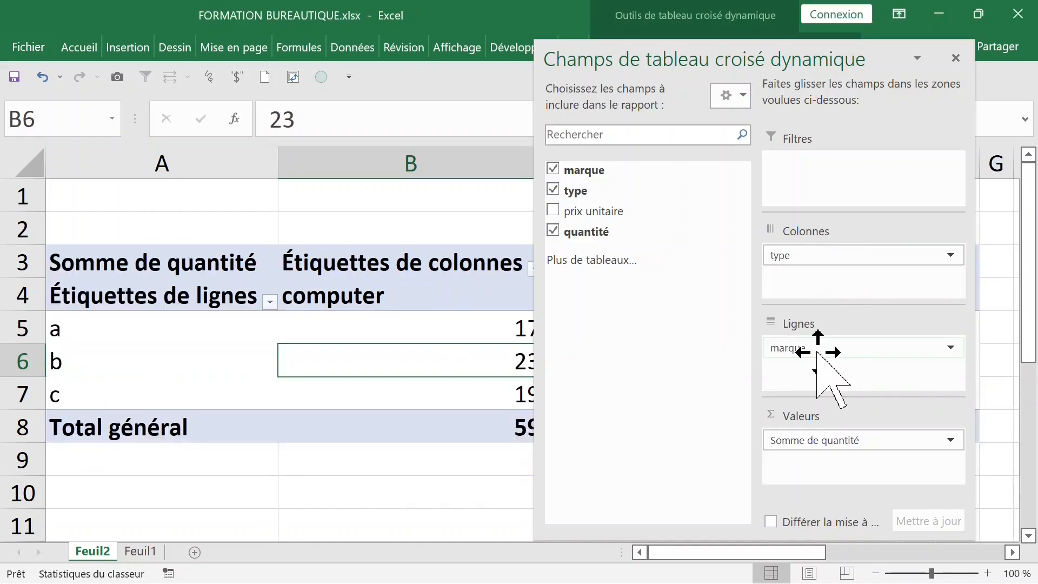
left_click(324, 481)
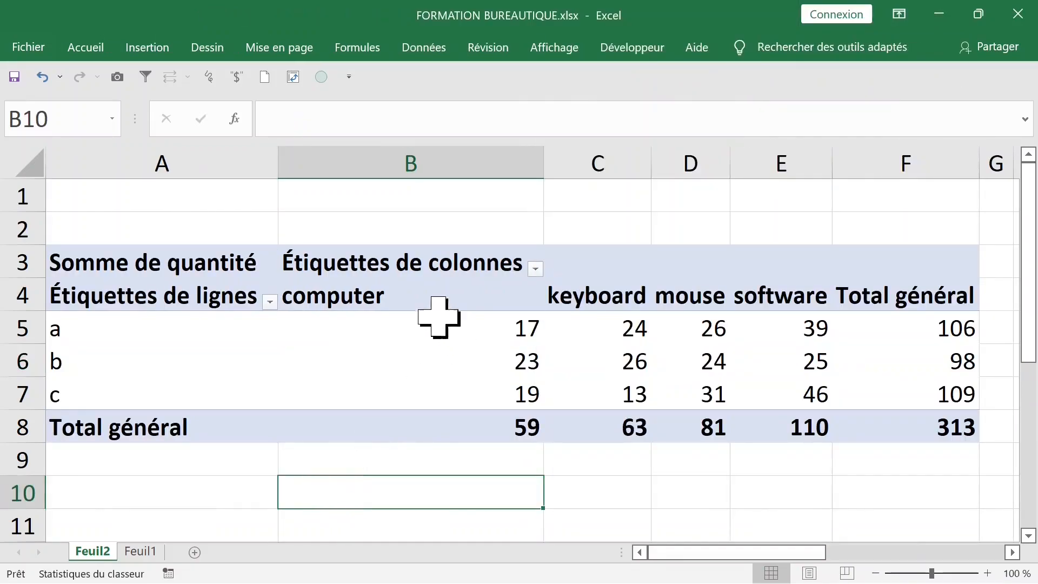
left_click(416, 272)
left_click(417, 294)
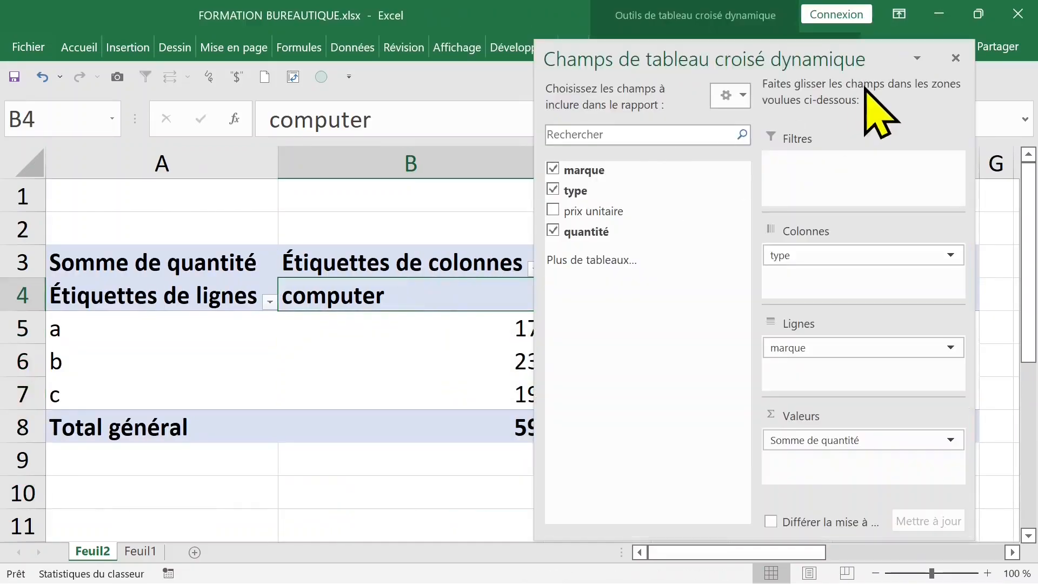
left_click(956, 57)
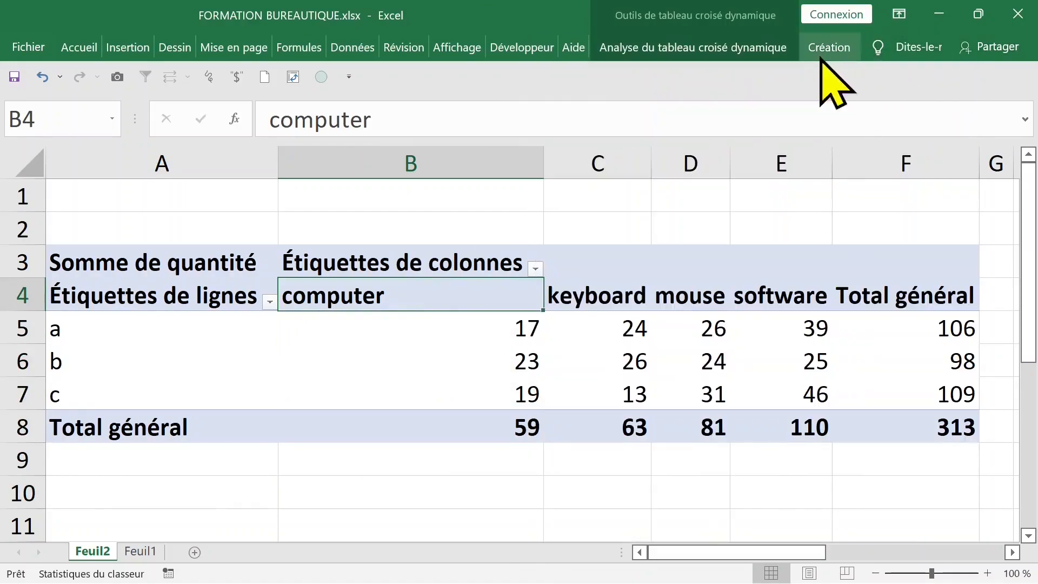
- Change the PivotTable's report layout to tabular form so the marque and type field names head the table
left_click(694, 49)
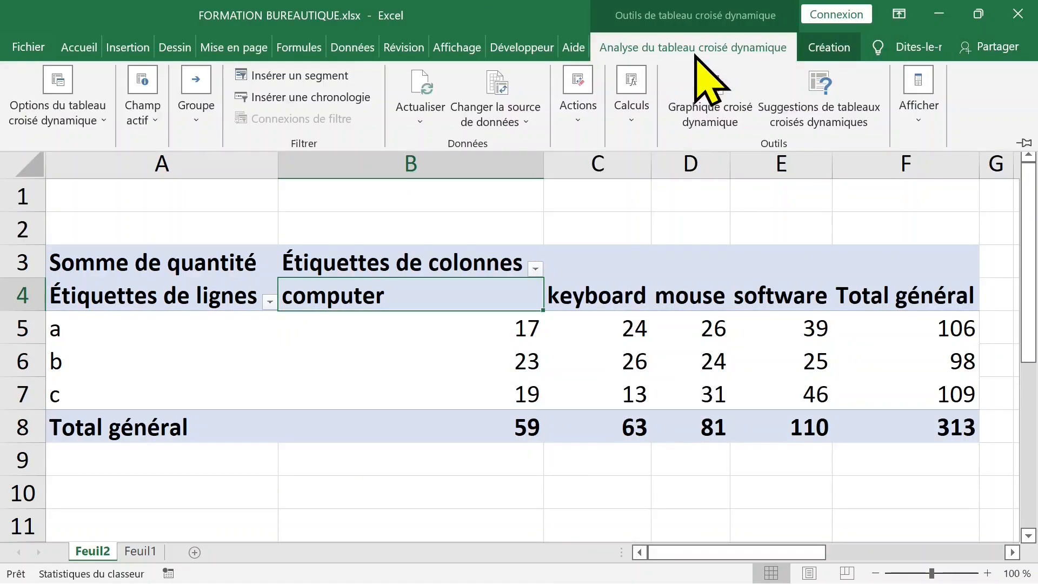
left_click(821, 47)
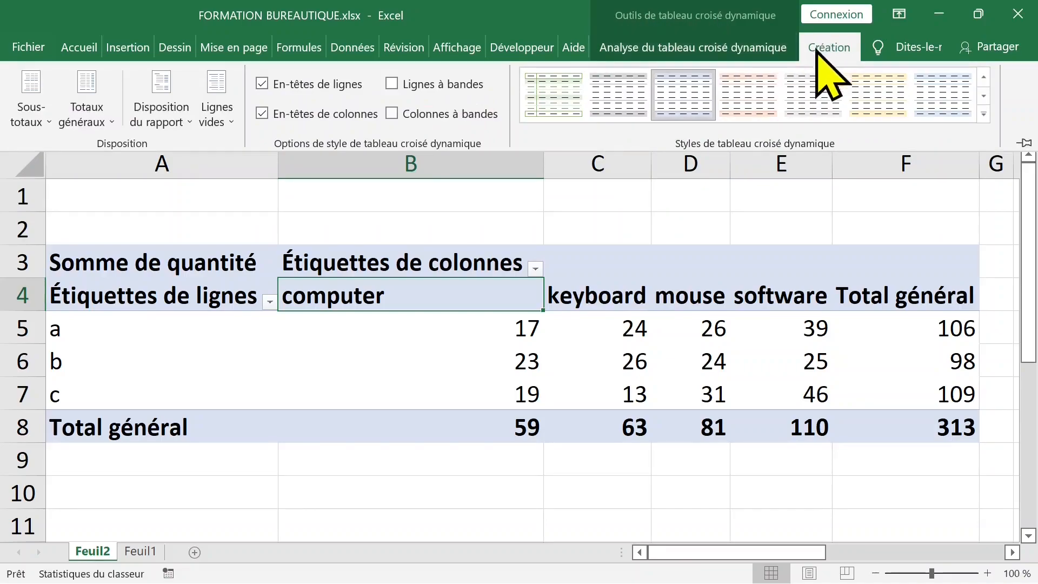
left_click(187, 123)
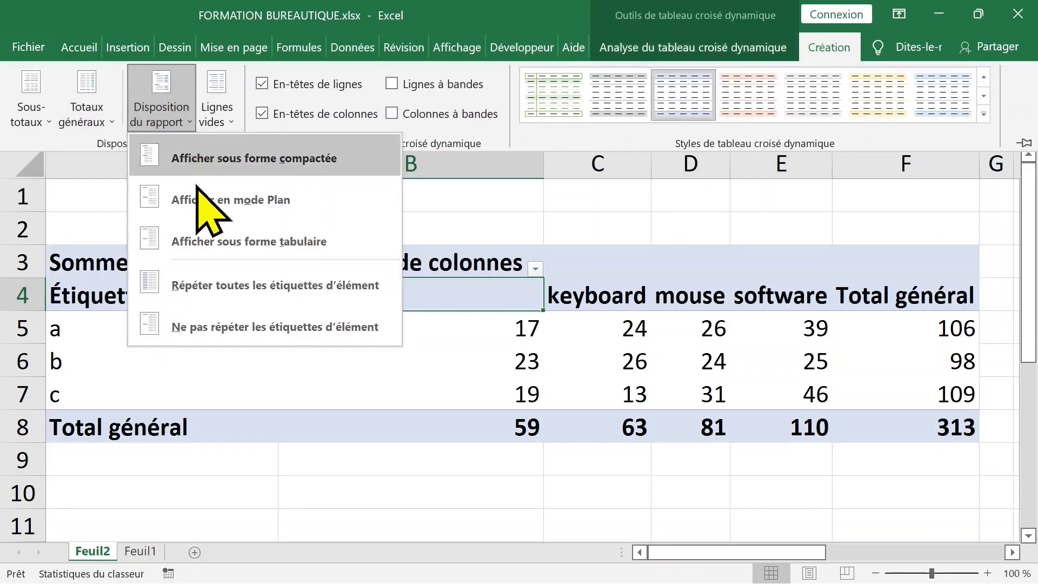
left_click(218, 242)
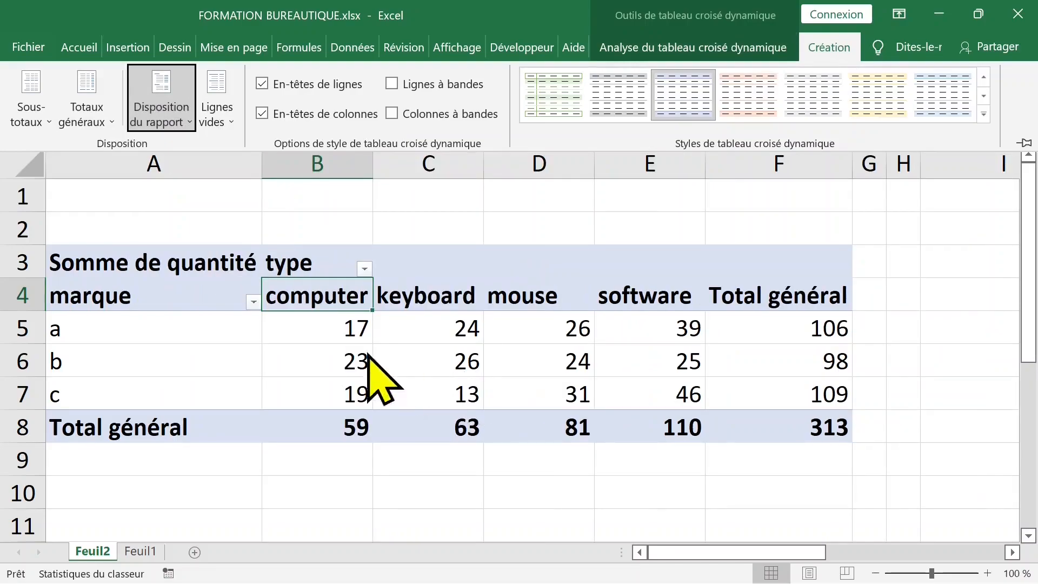
left_click(354, 320)
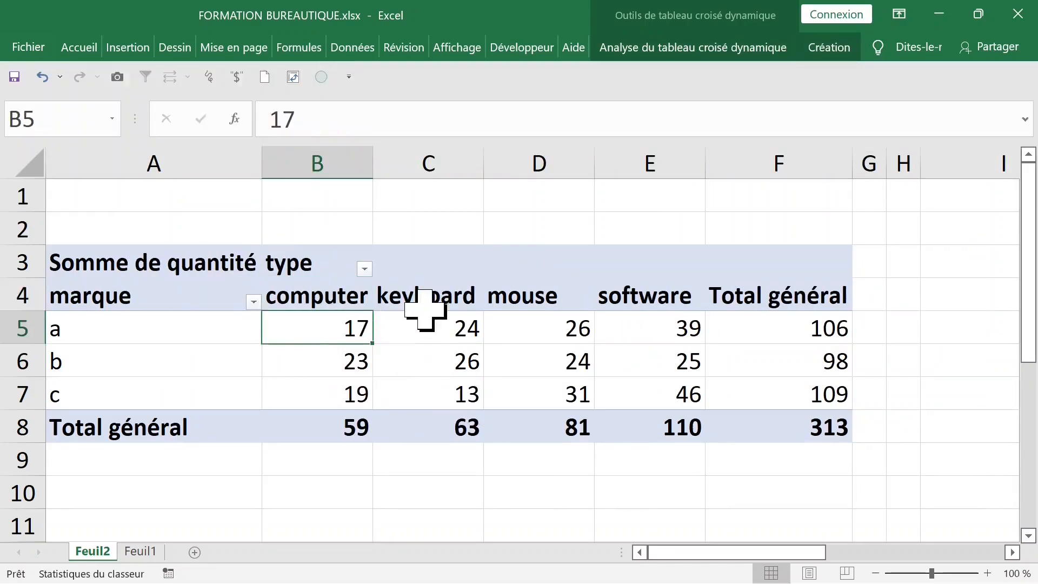
- Examine the type headings, the grand total for brand a and the rows of brands a, b and c
left_click(435, 302)
left_click(328, 303)
left_click(420, 302)
left_click(506, 296)
left_click(669, 296)
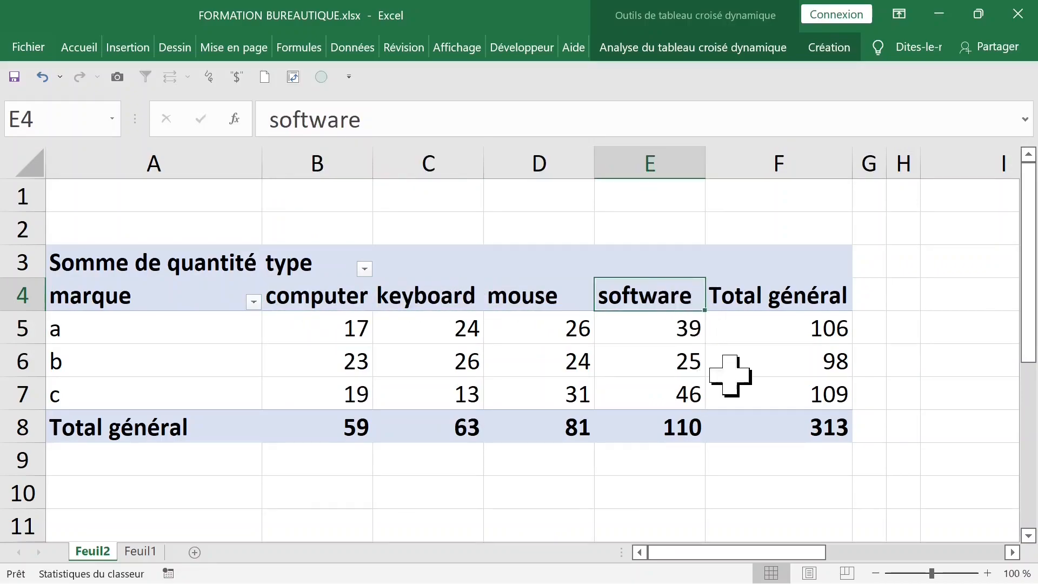
left_click(820, 331)
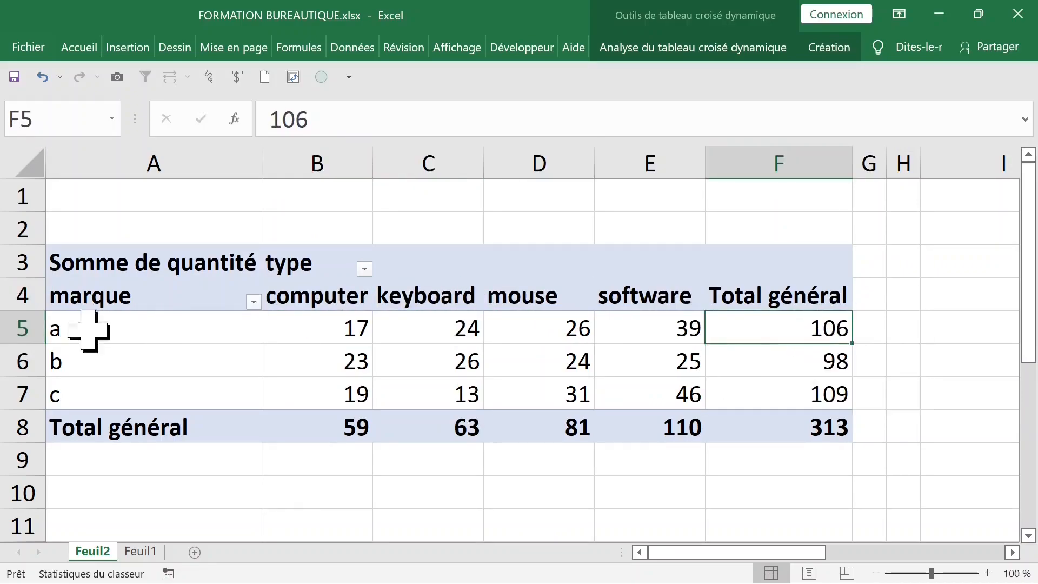
left_click(24, 328)
left_click(24, 361)
left_click(28, 387)
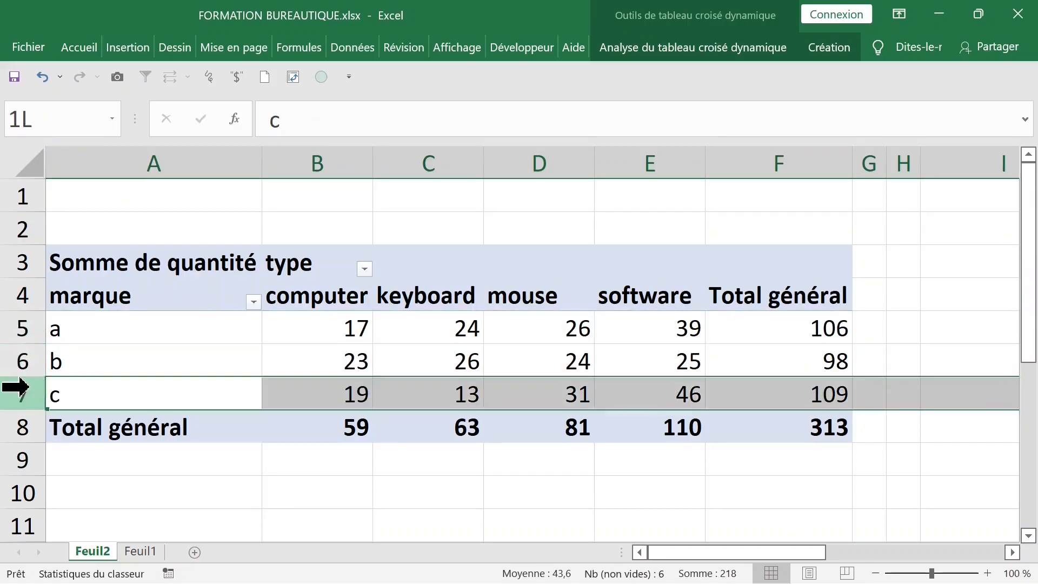
- Examine the computer column, the other type headings and the overall grand total of quantities
left_click(318, 154)
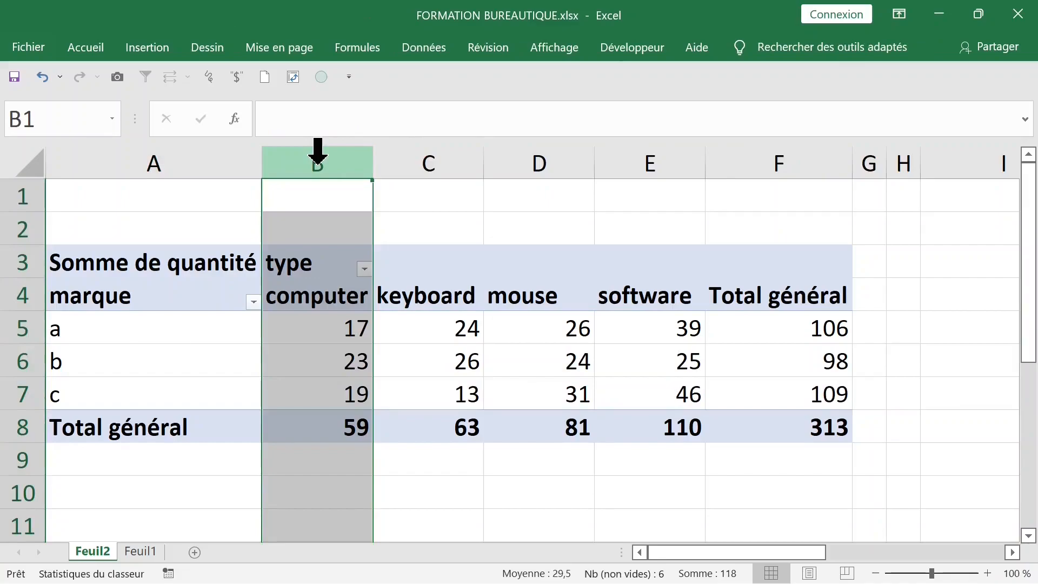
left_click(318, 292)
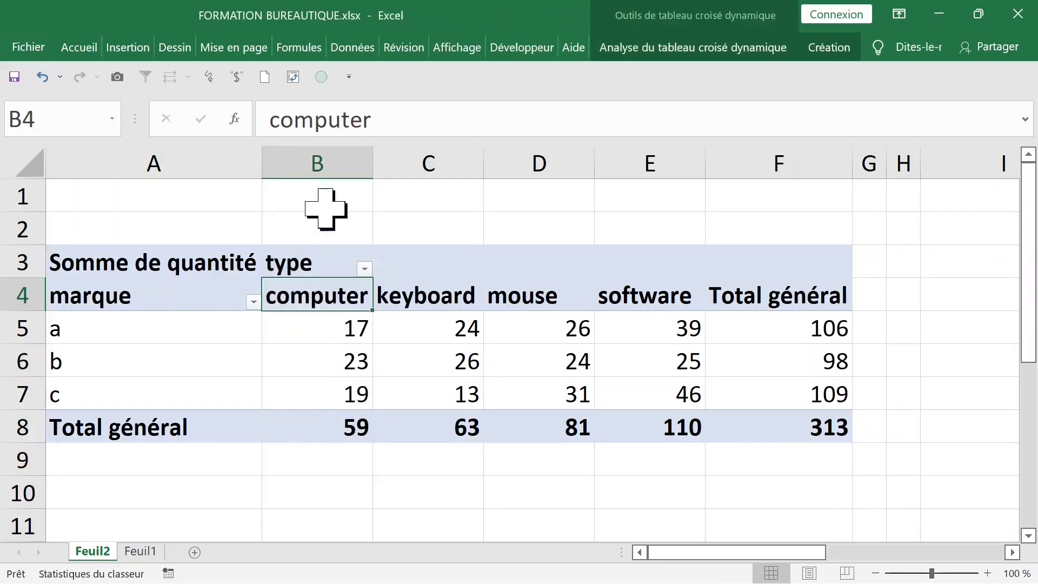
left_click(431, 296)
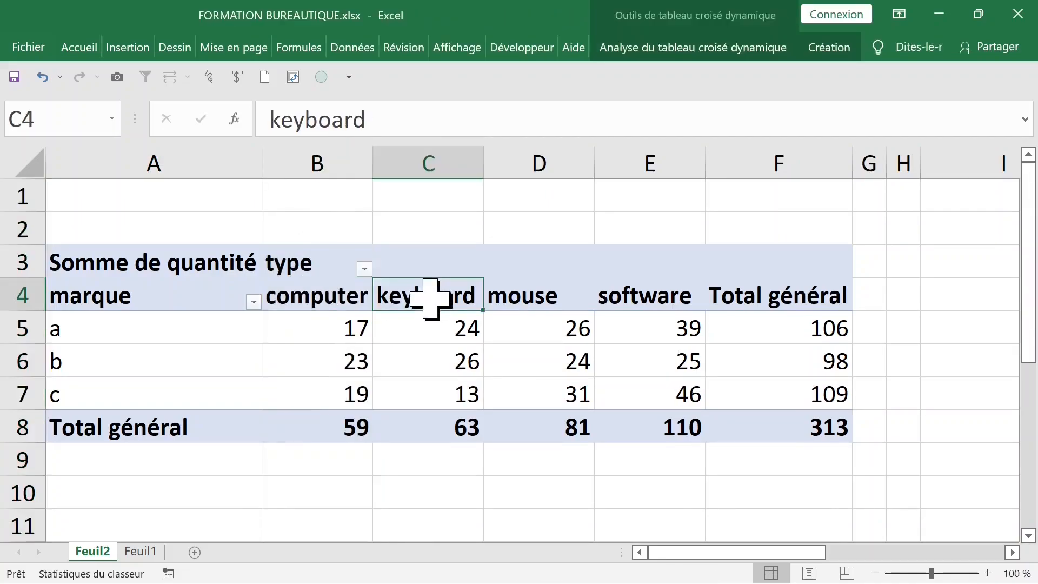
left_click(543, 299)
left_click(673, 298)
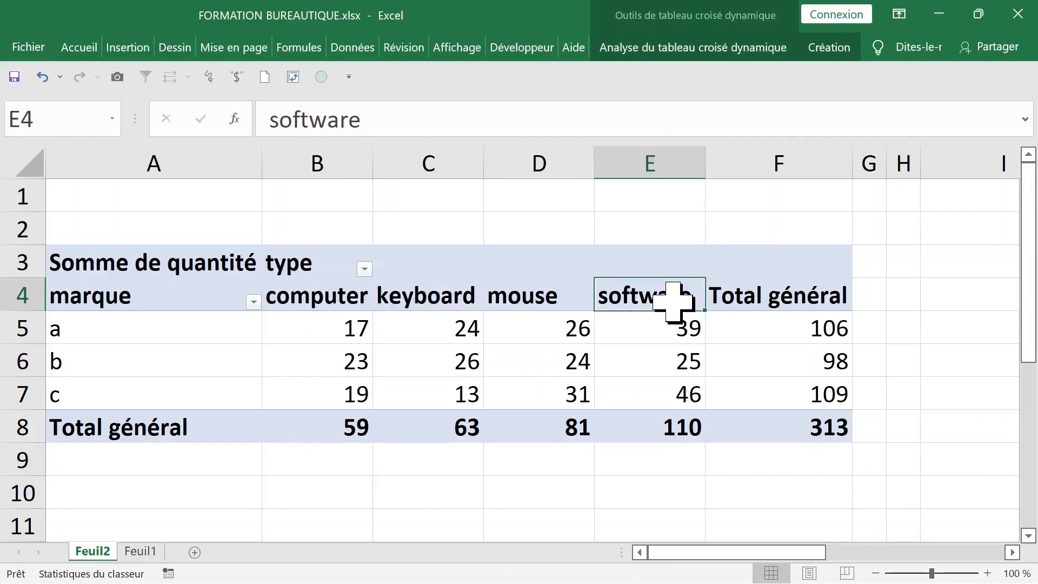
left_click(806, 419)
mouse_move(779, 392)
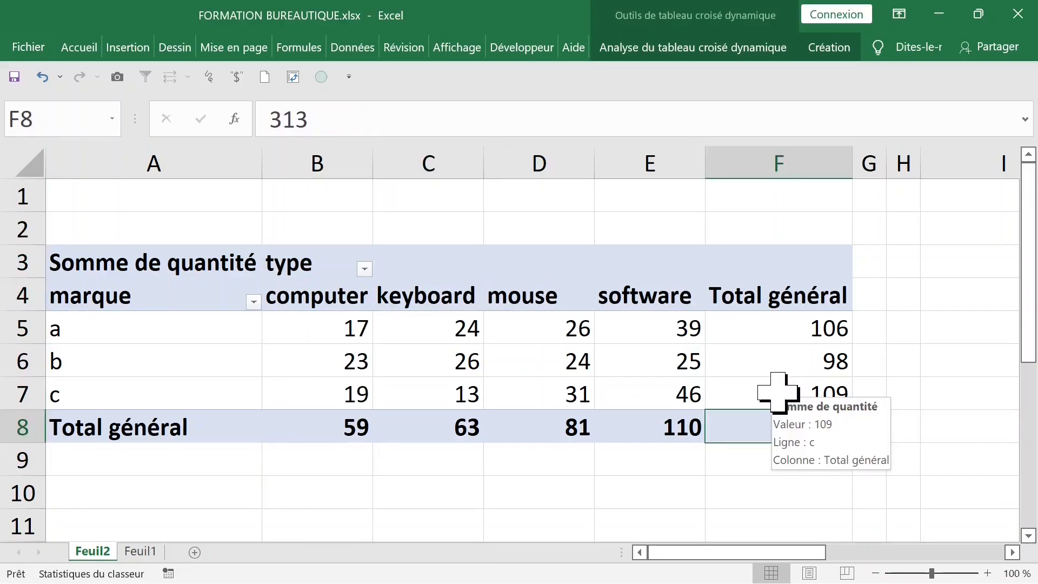
- Extract the source records behind the computer grand total onto a new sheet, review them and return to Feuil2
mouse_move(326, 379)
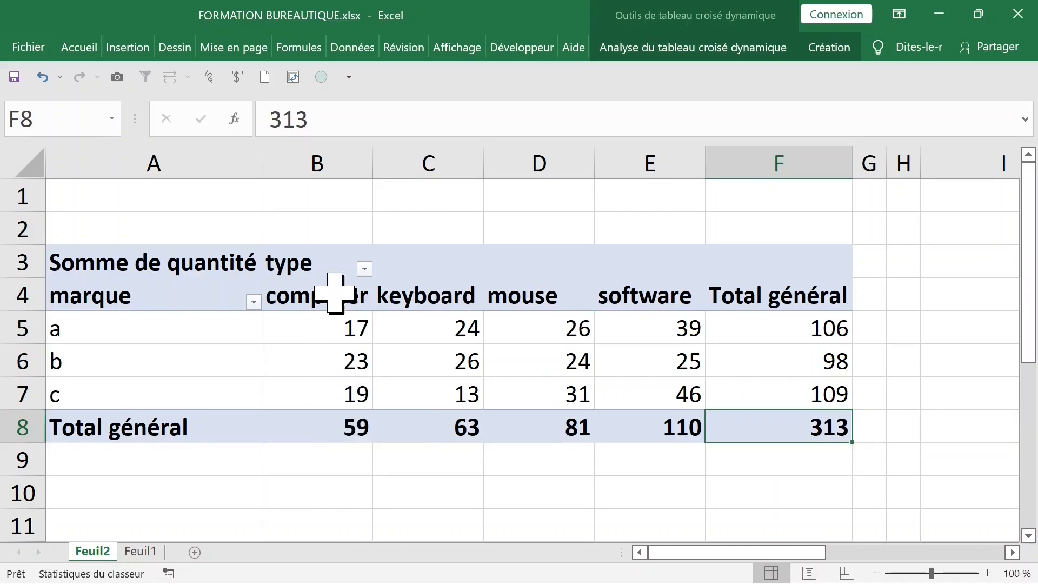
mouse_move(335, 292)
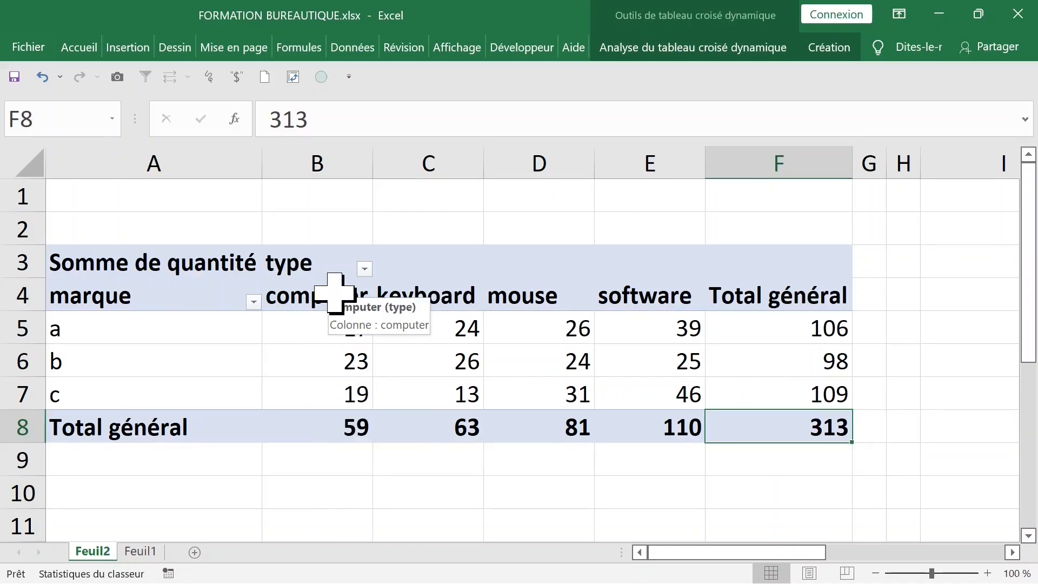
left_click(338, 413)
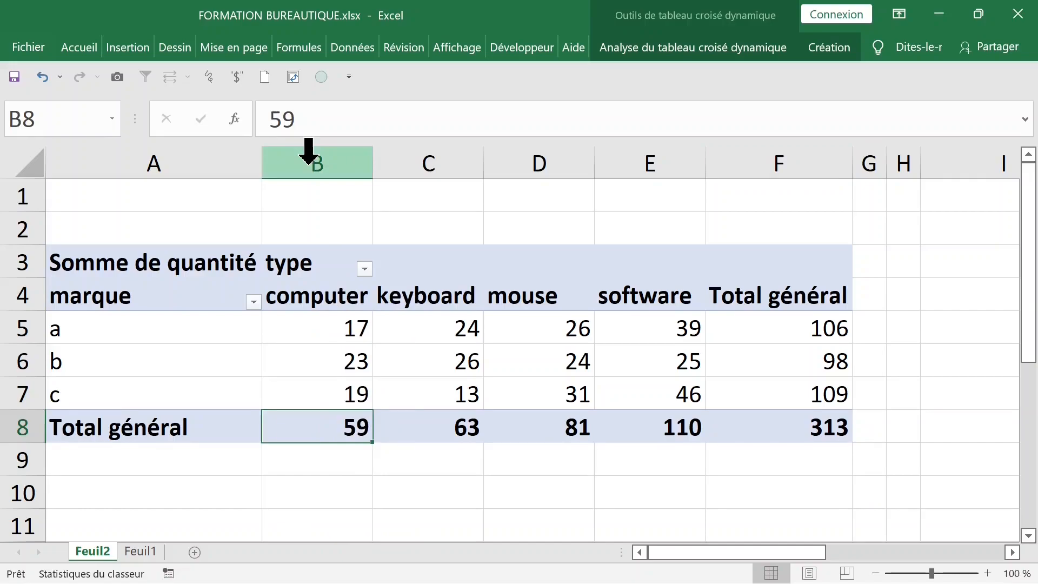
double_click(319, 429)
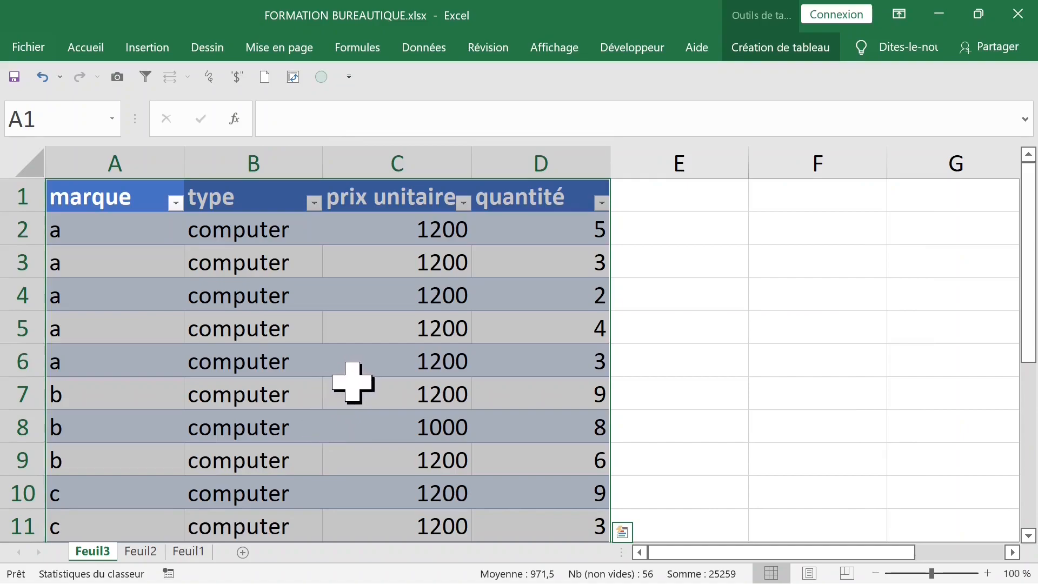
scroll(352, 384, "down", 7)
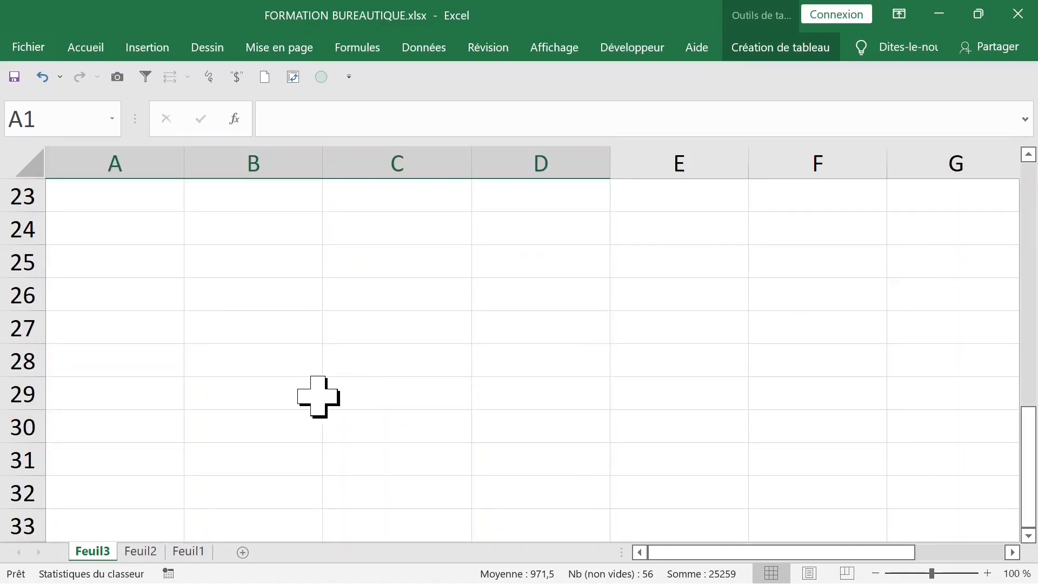
left_click(150, 552)
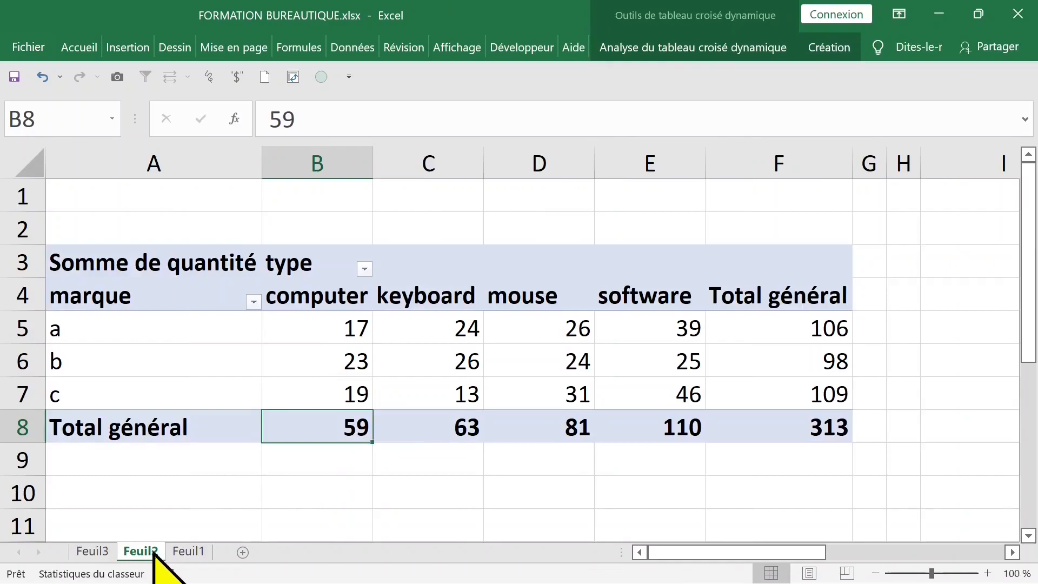
- Extract the source records behind the software grand total onto a new sheet and return to Feuil2
left_click(669, 428)
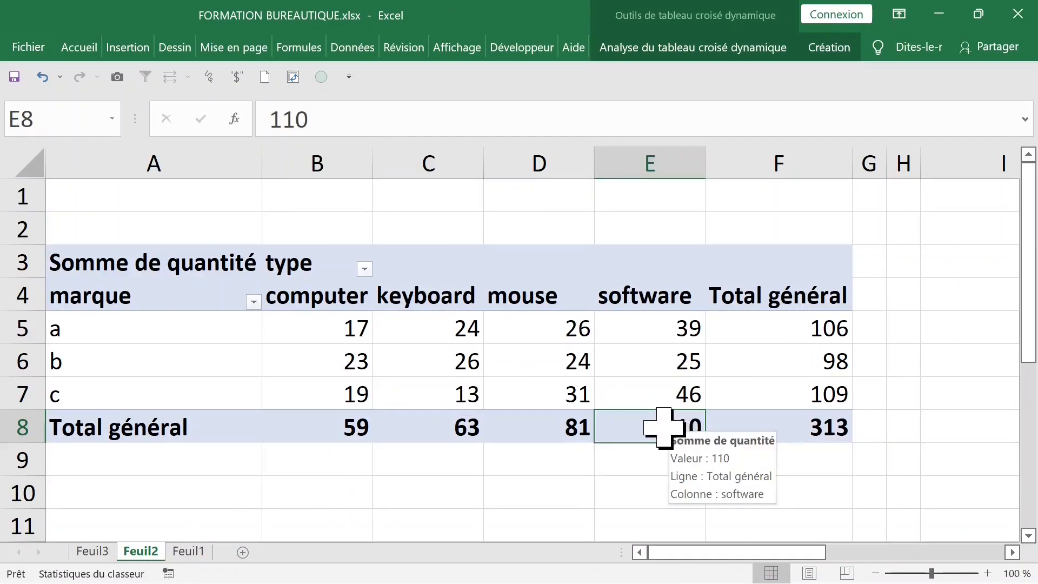
double_click(664, 427)
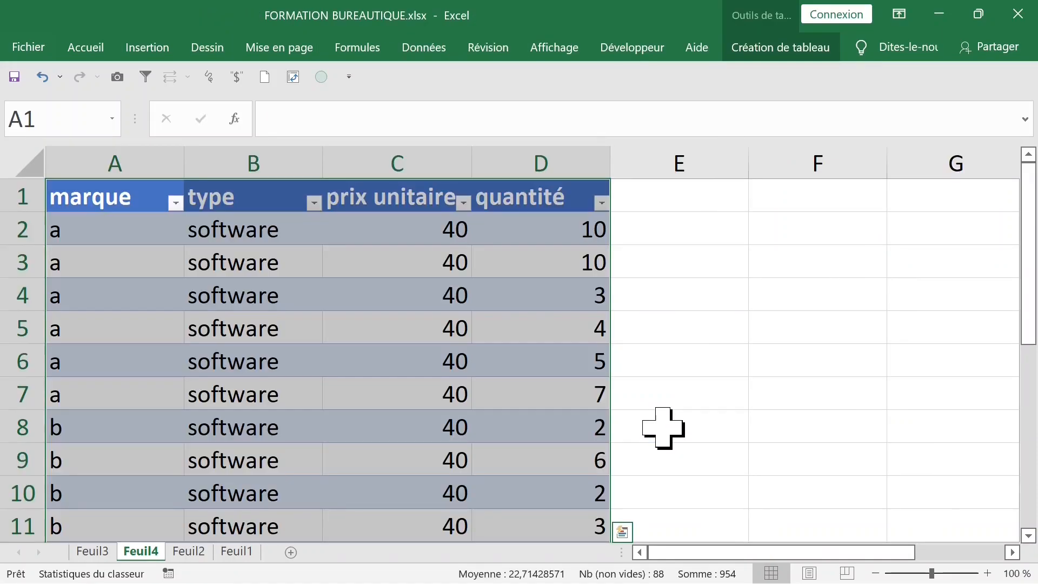
left_click(236, 551)
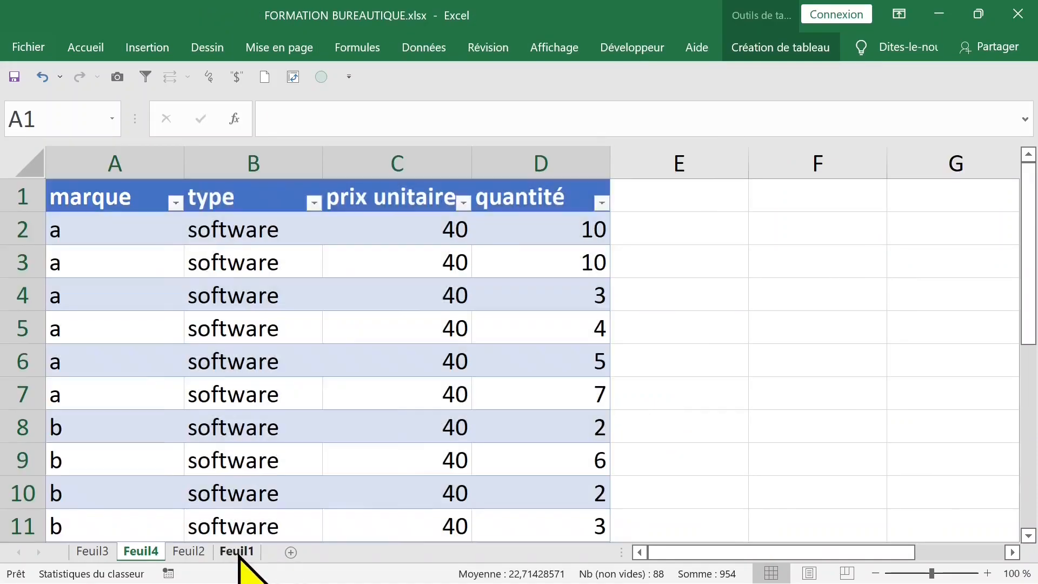
left_click(188, 551)
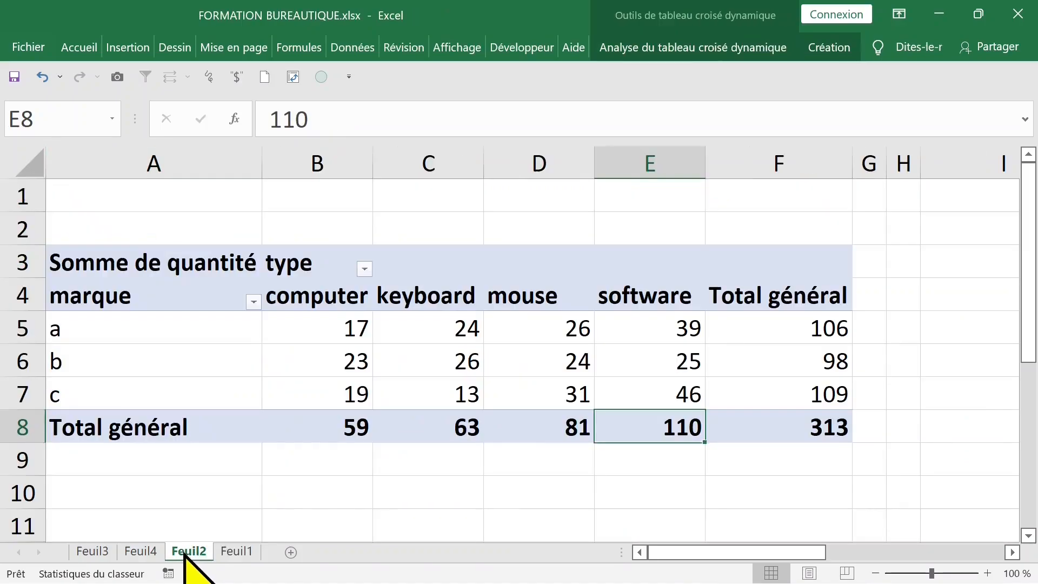
- Show the detail records behind the keyboard grand total on a separate sheet
left_click(440, 427)
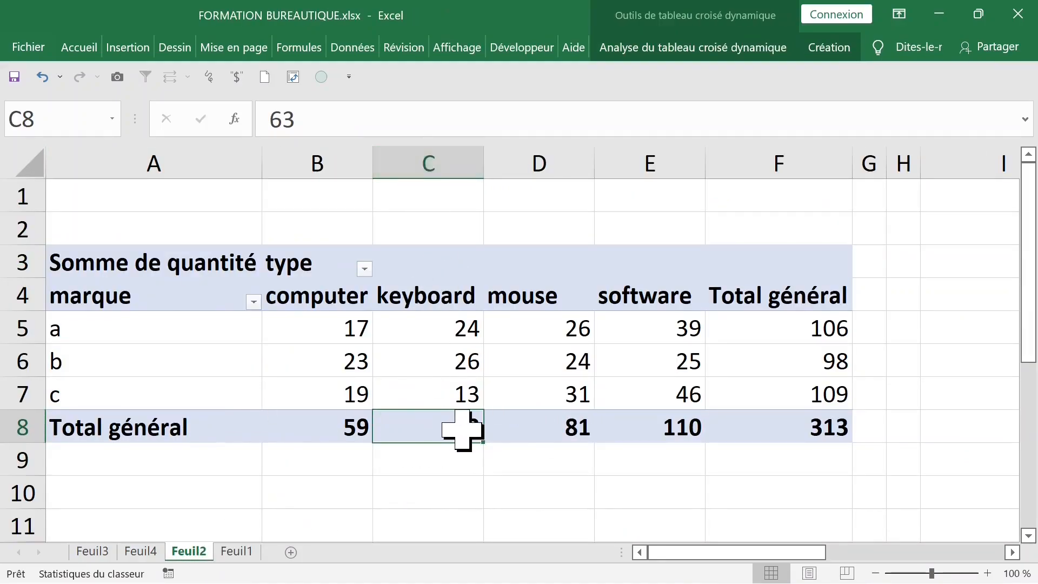
right_click(428, 427)
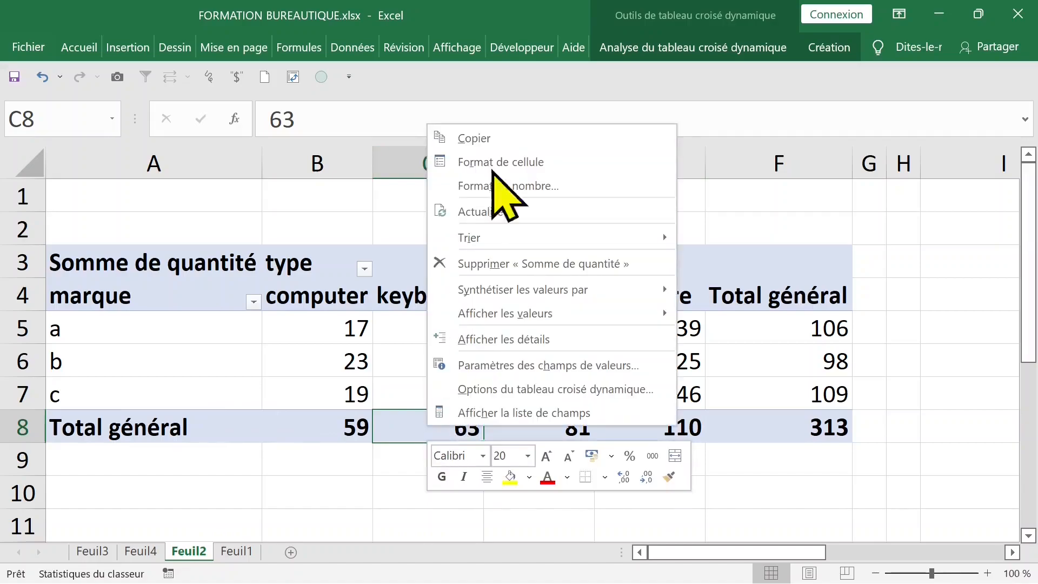
left_click(541, 341)
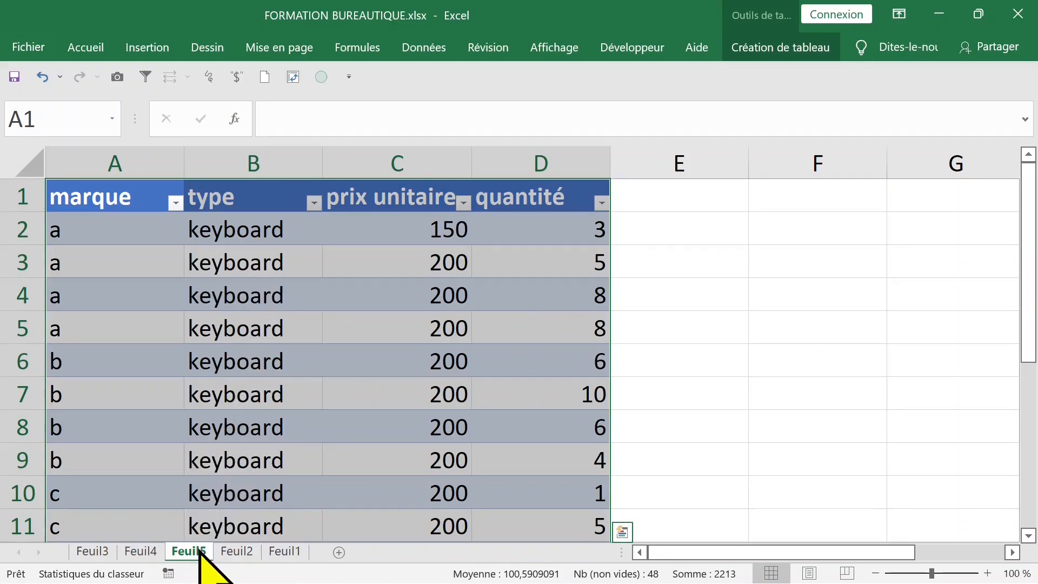
- Delete the detail sheets Feuil5, Feuil4 and Feuil3 from the workbook
right_click(200, 552)
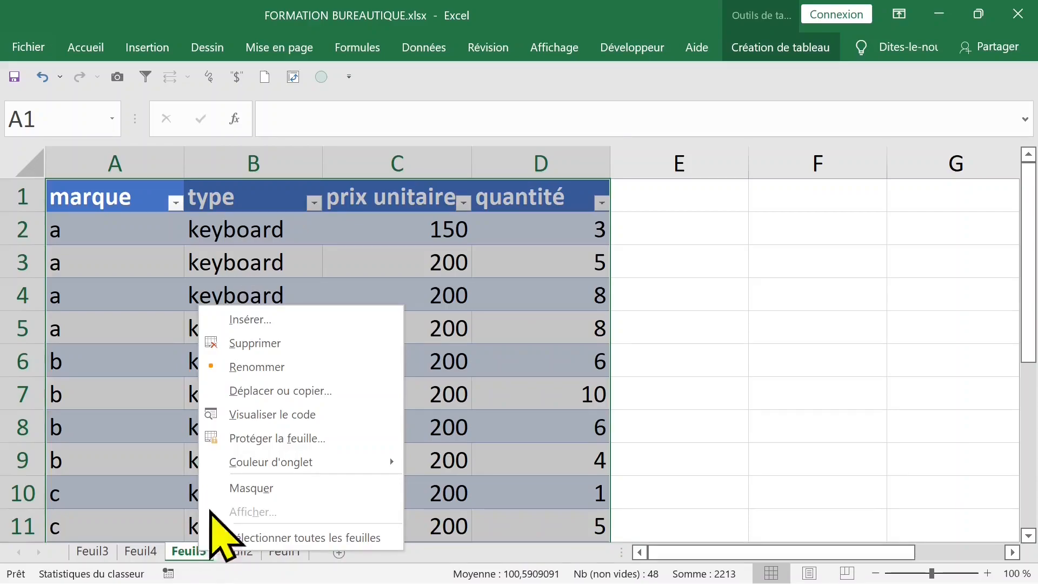
left_click(274, 349)
left_click(476, 354)
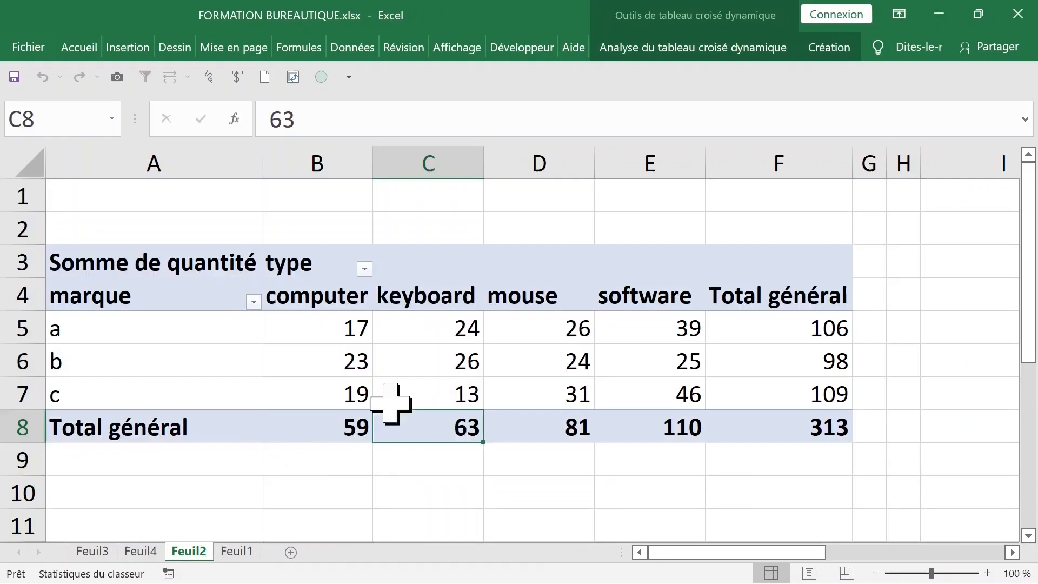
left_click(146, 550)
right_click(145, 547)
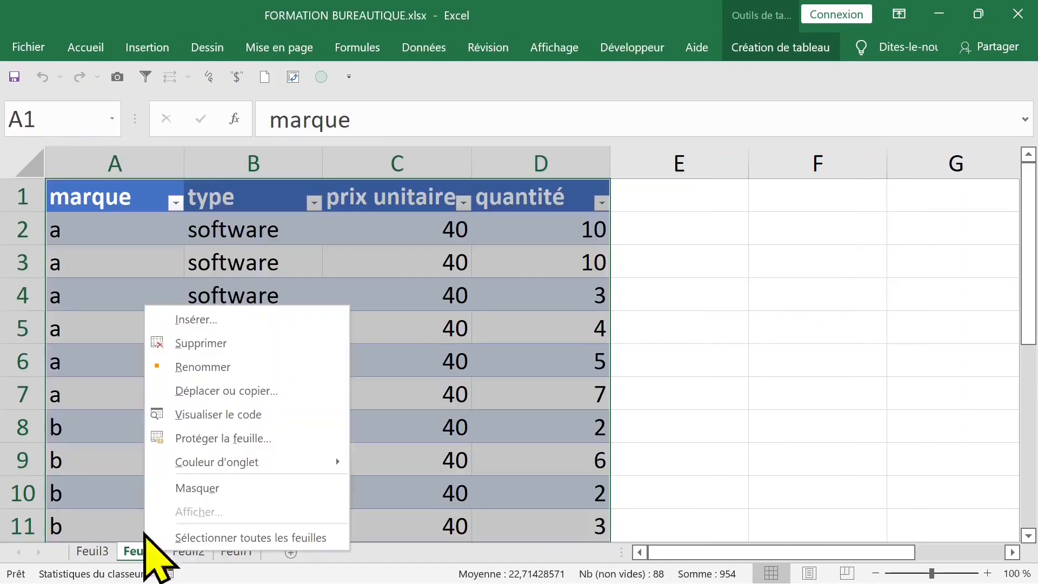
left_click(252, 346)
left_click(483, 355)
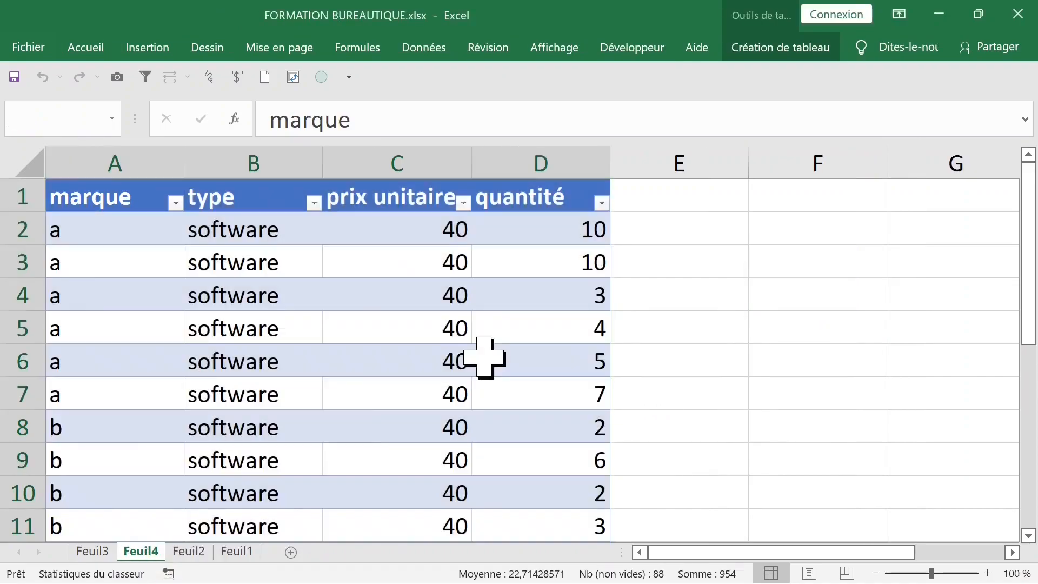
left_click(93, 551)
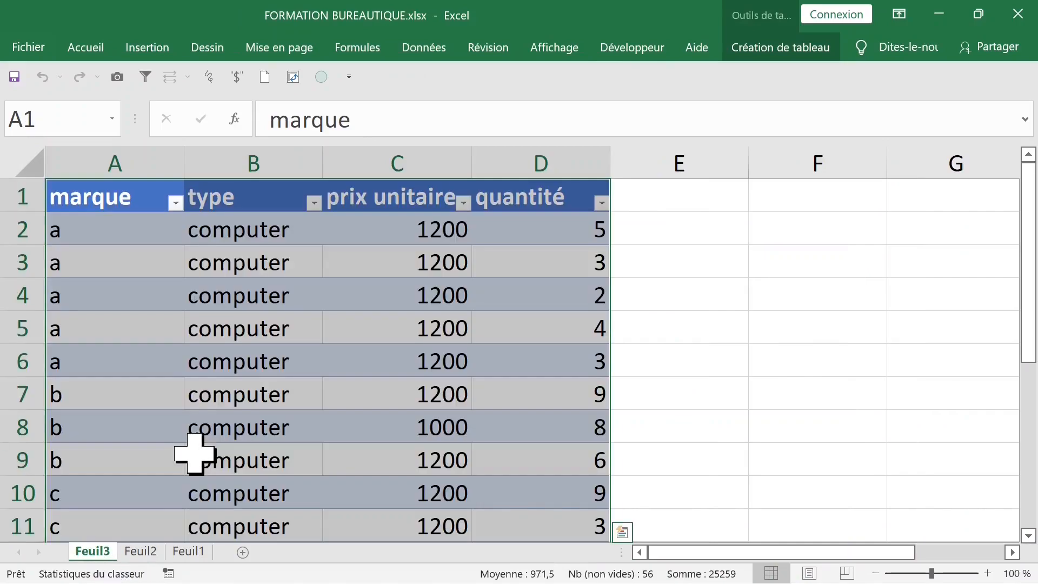
right_click(96, 550)
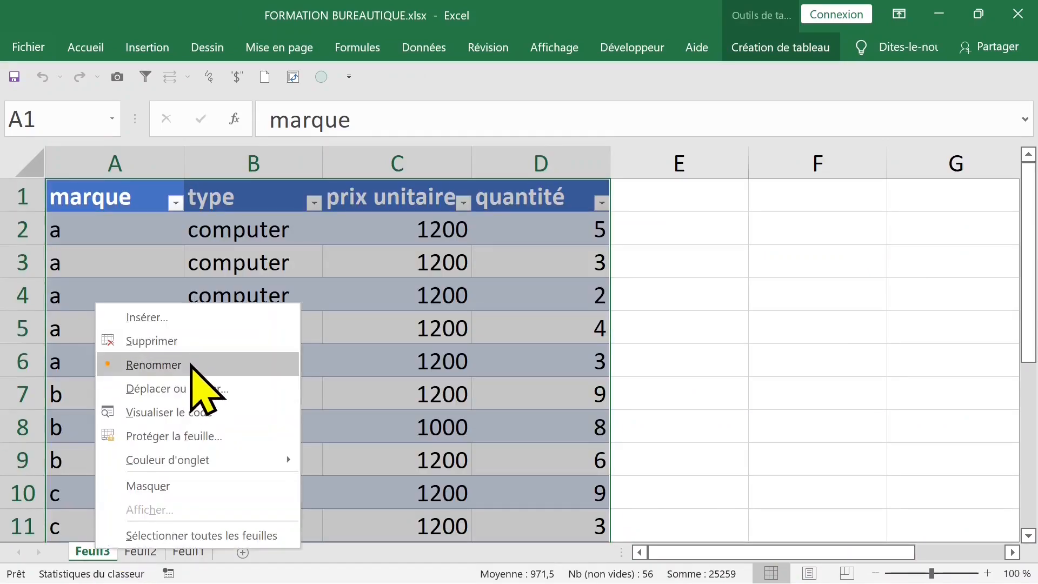
left_click(186, 342)
left_click(488, 355)
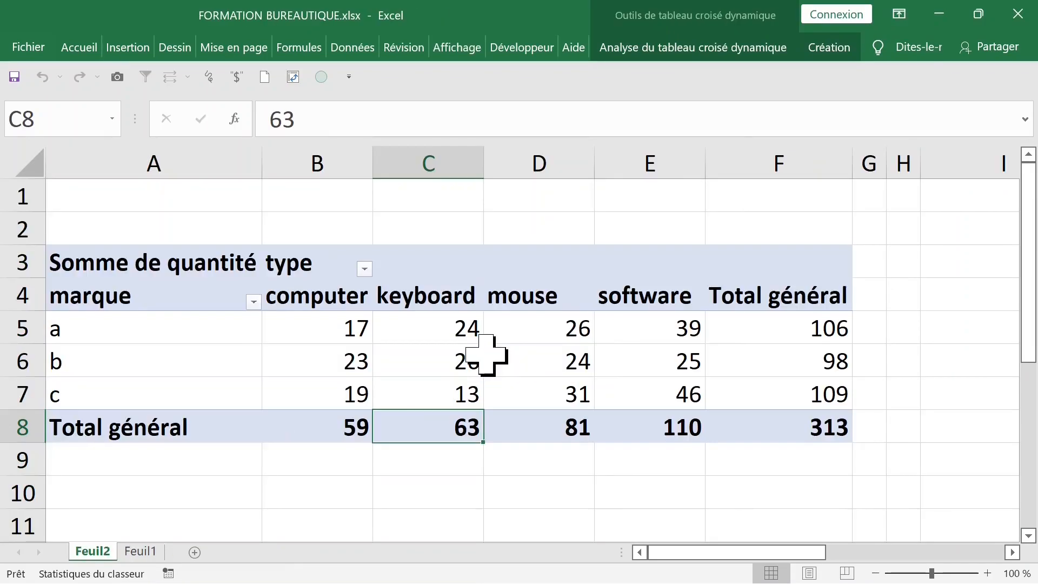
left_click(438, 338)
left_click(536, 402)
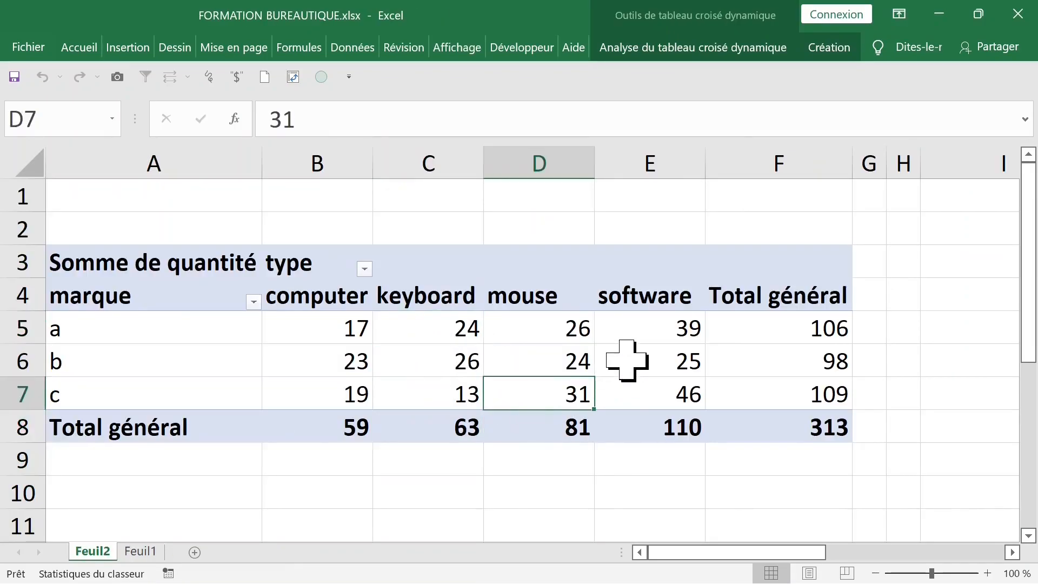
mouse_move(456, 346)
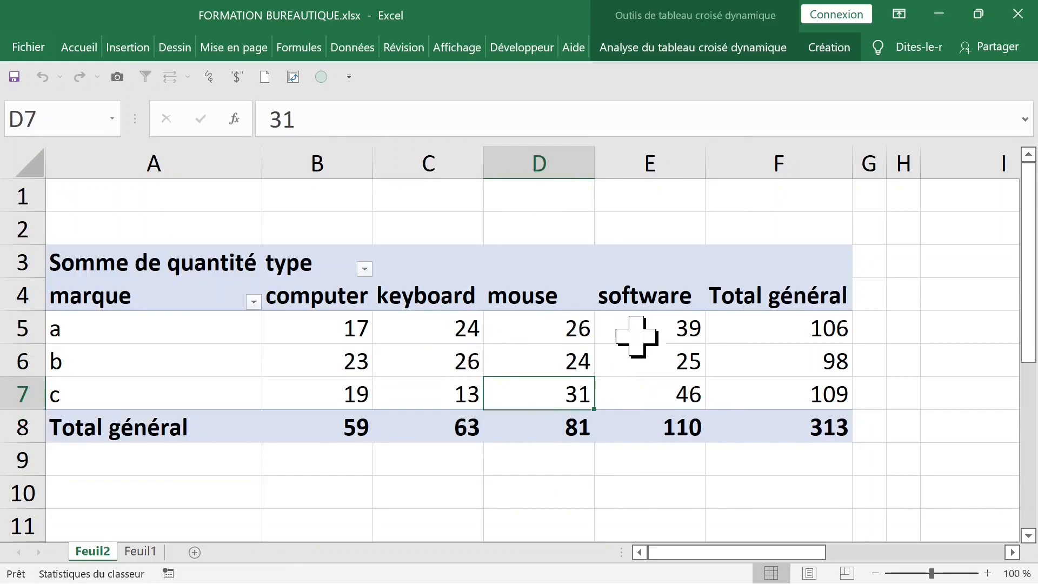
- Show the PivotTable field list and move the marque field from the row area to the report filter area
left_click(178, 370)
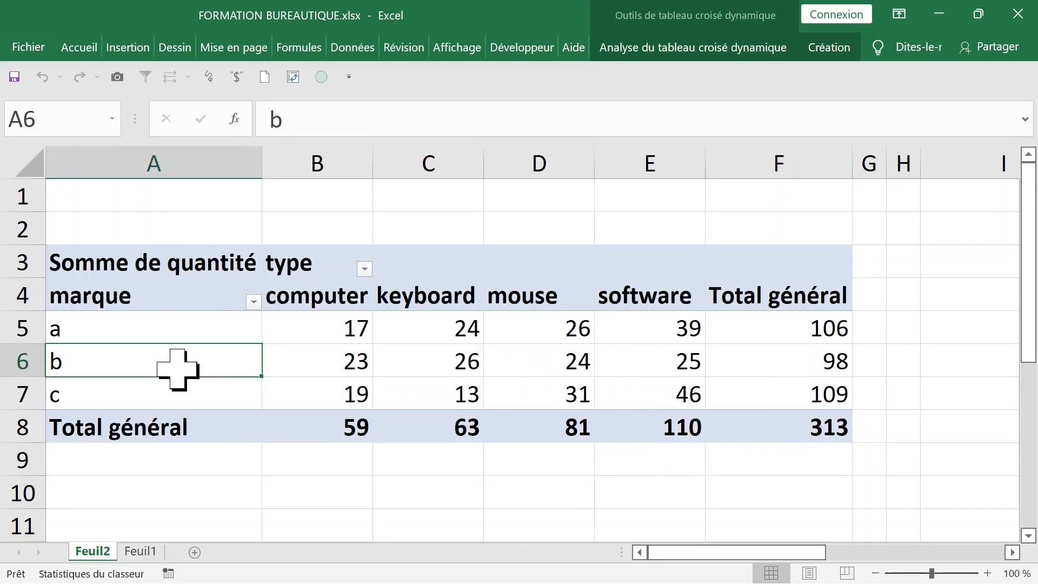
left_click(388, 349)
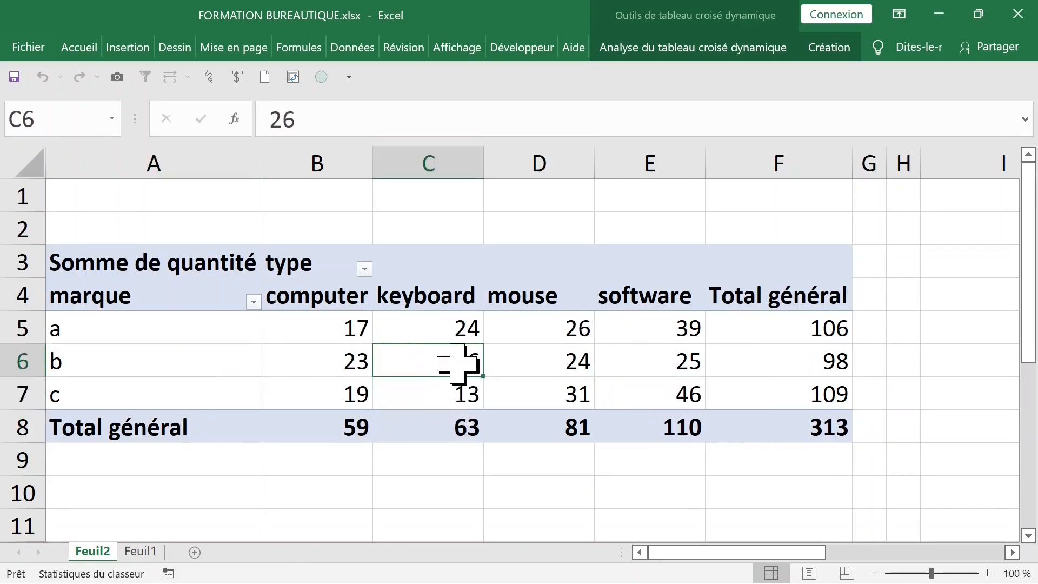
left_click(505, 326)
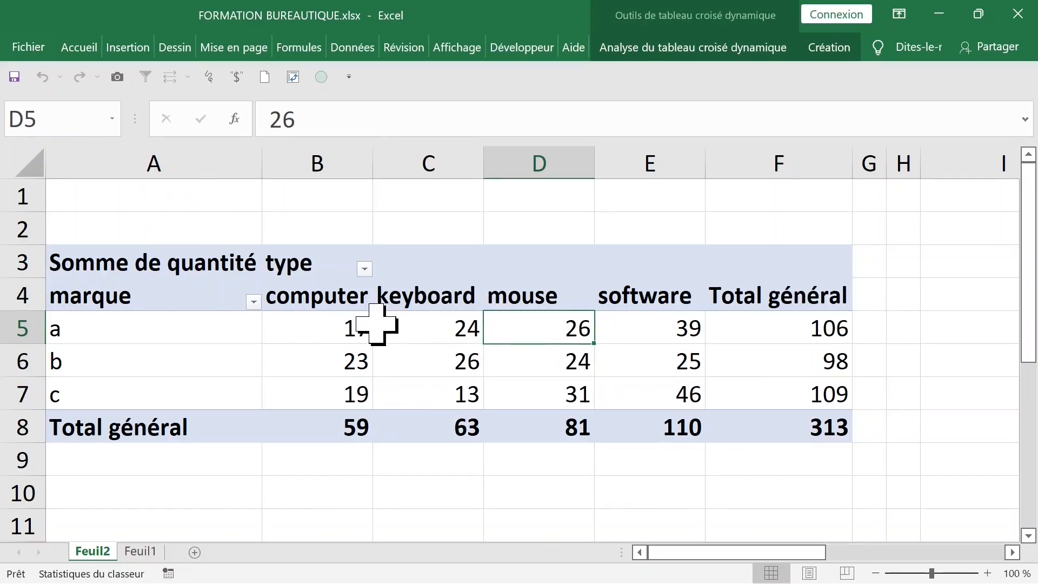
left_click(414, 331)
right_click(416, 328)
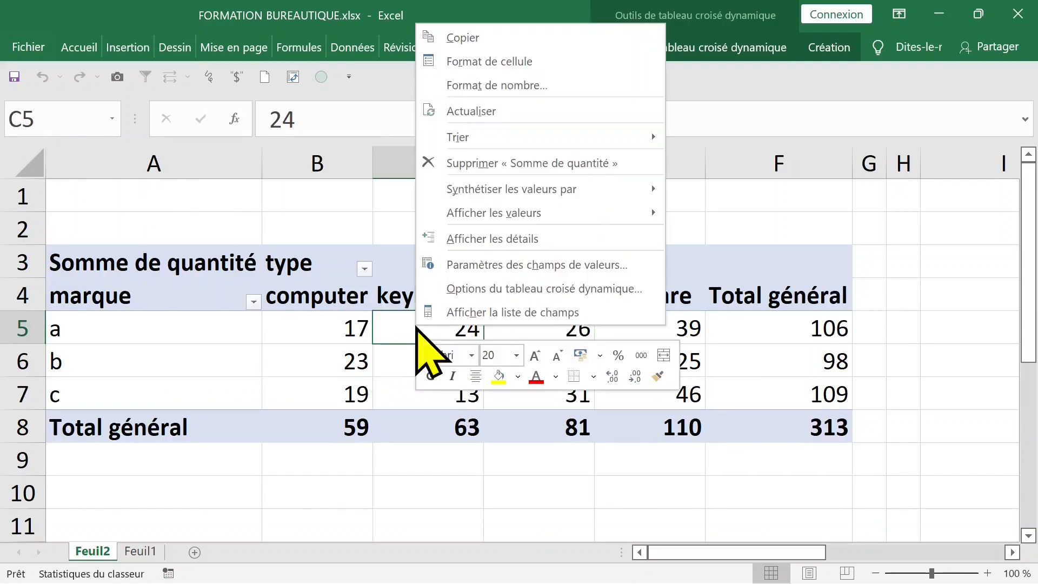
left_click(447, 316)
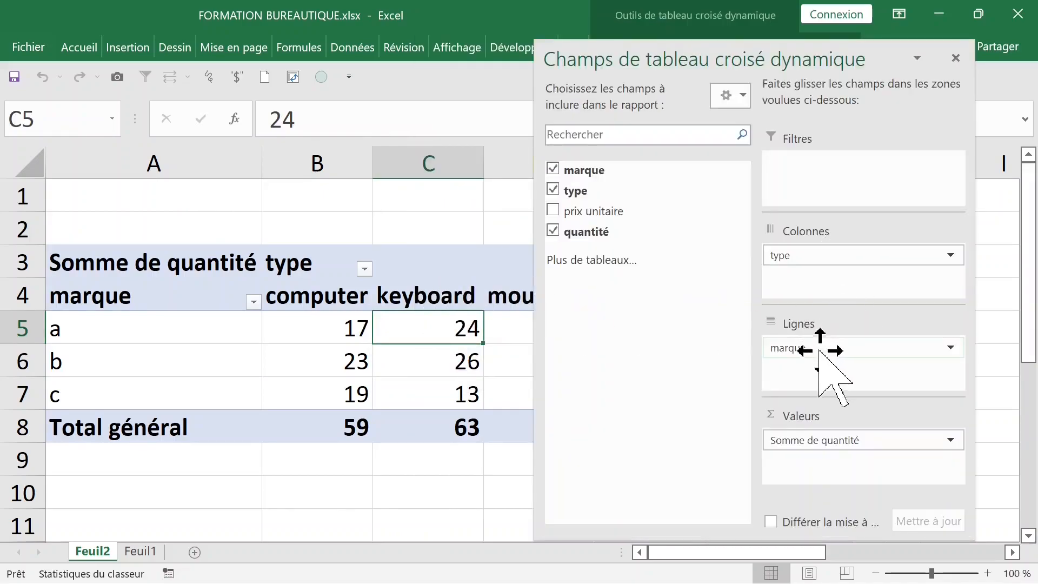
left_click_drag(818, 355, 815, 165)
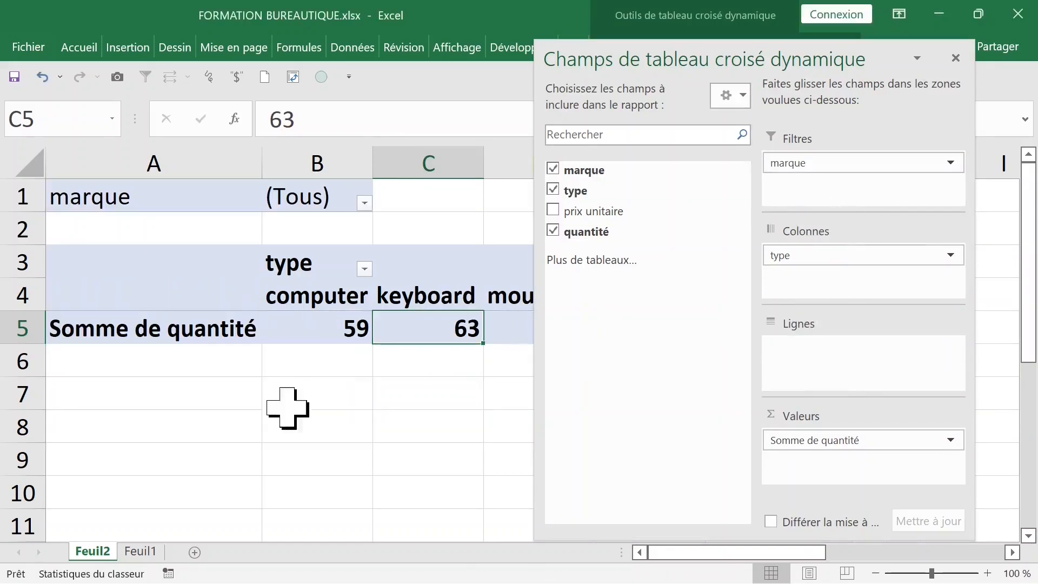
left_click(305, 458)
left_click(466, 431)
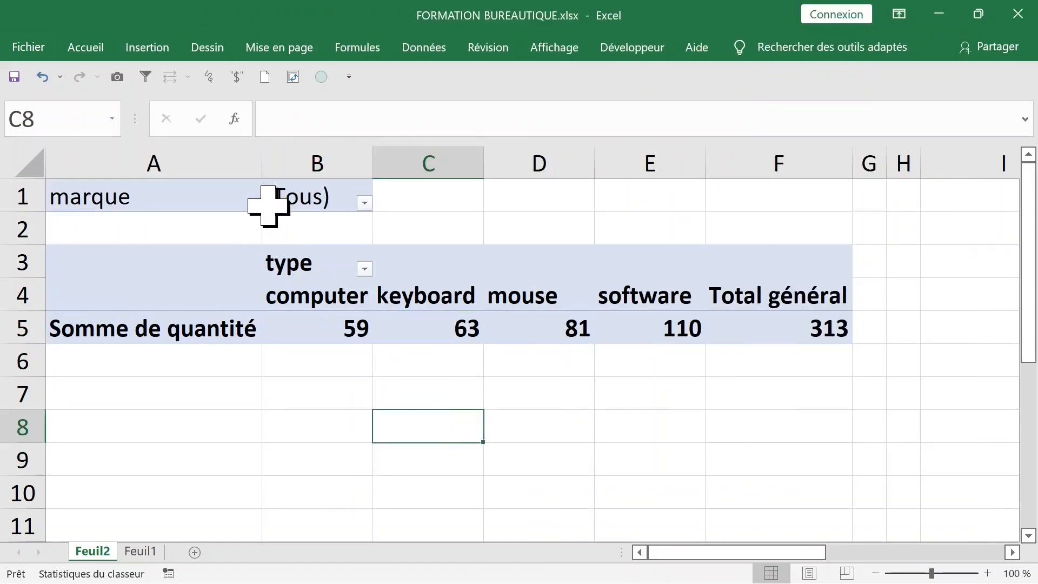
- Filter the report to marque a, and switch the filter to marque c
left_click(363, 202)
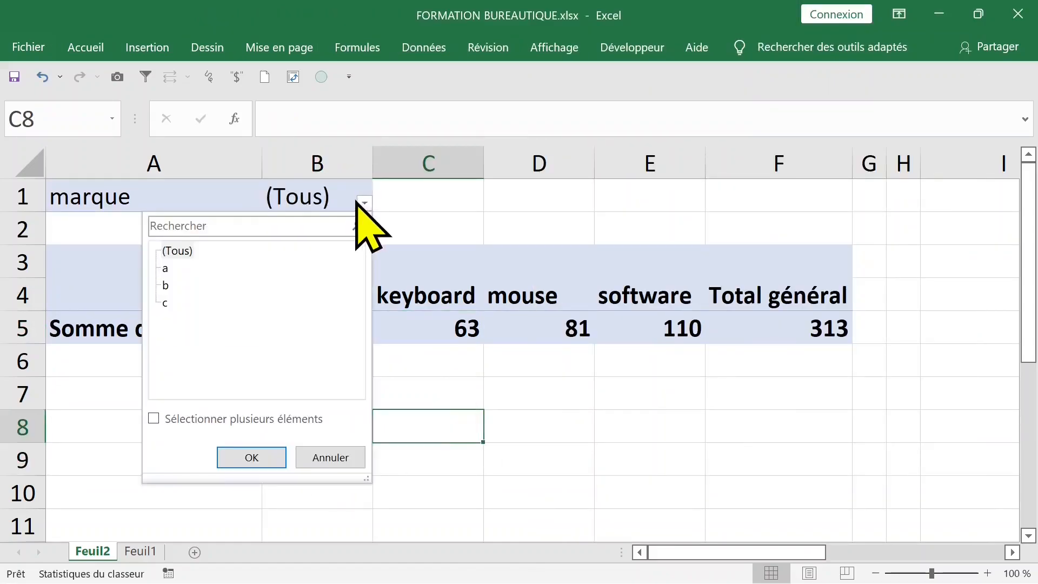
left_click(165, 268)
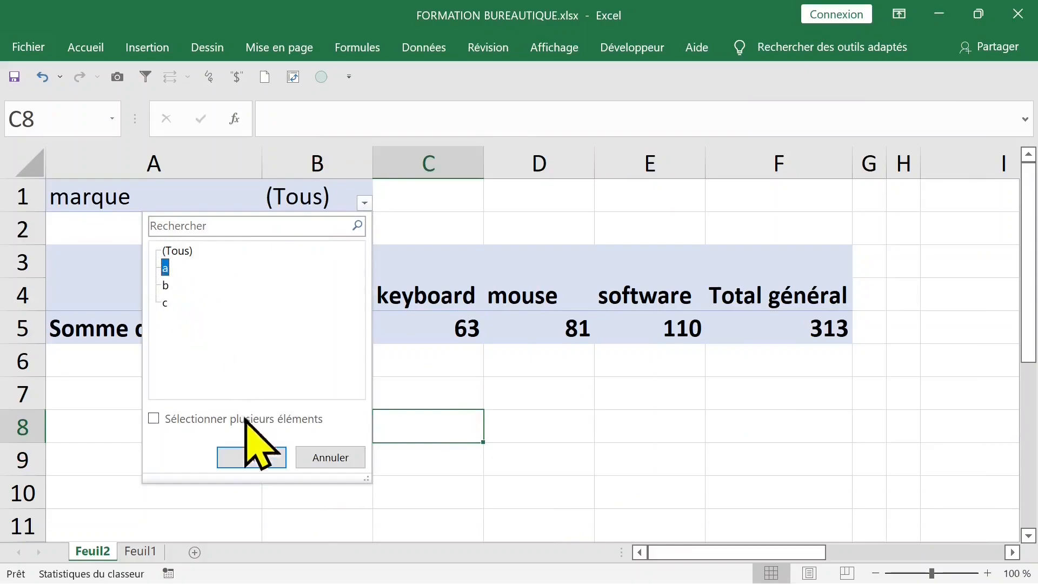
left_click(251, 457)
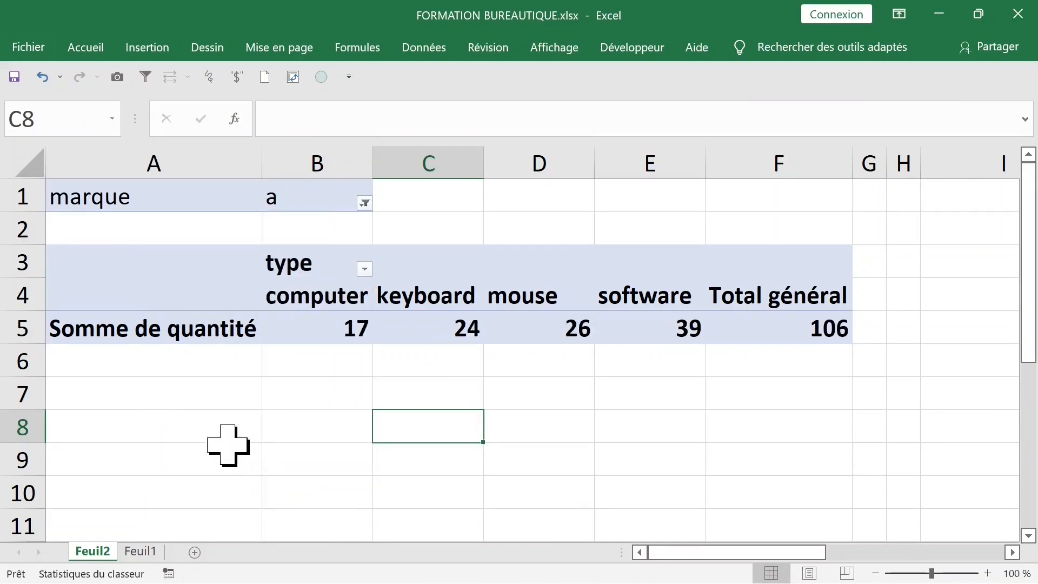
left_click(365, 204)
left_click(165, 302)
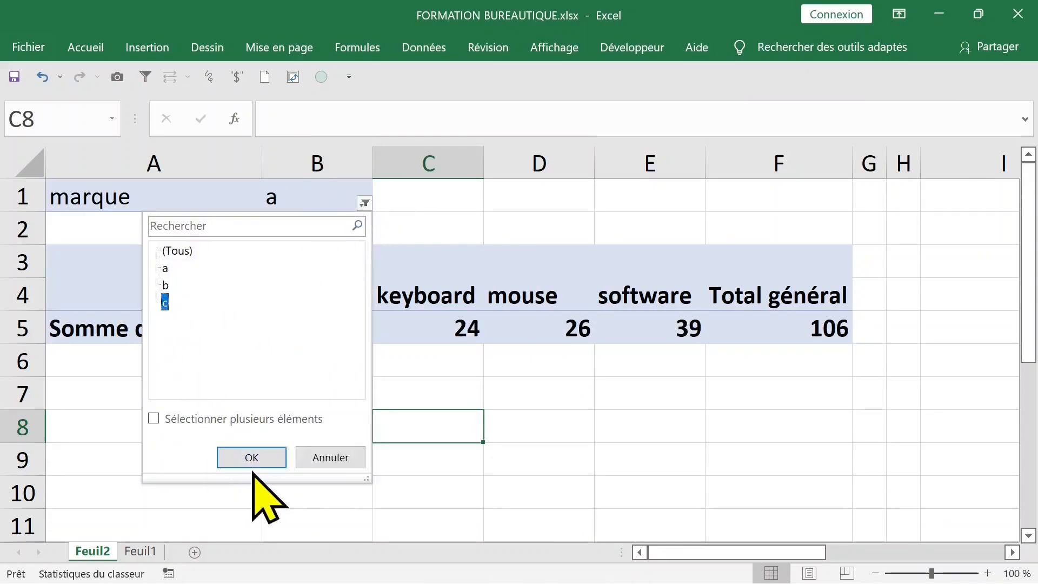
left_click(251, 458)
- Allow multiple selections in the marque filter and filter the report to marques a and b
left_click(365, 203)
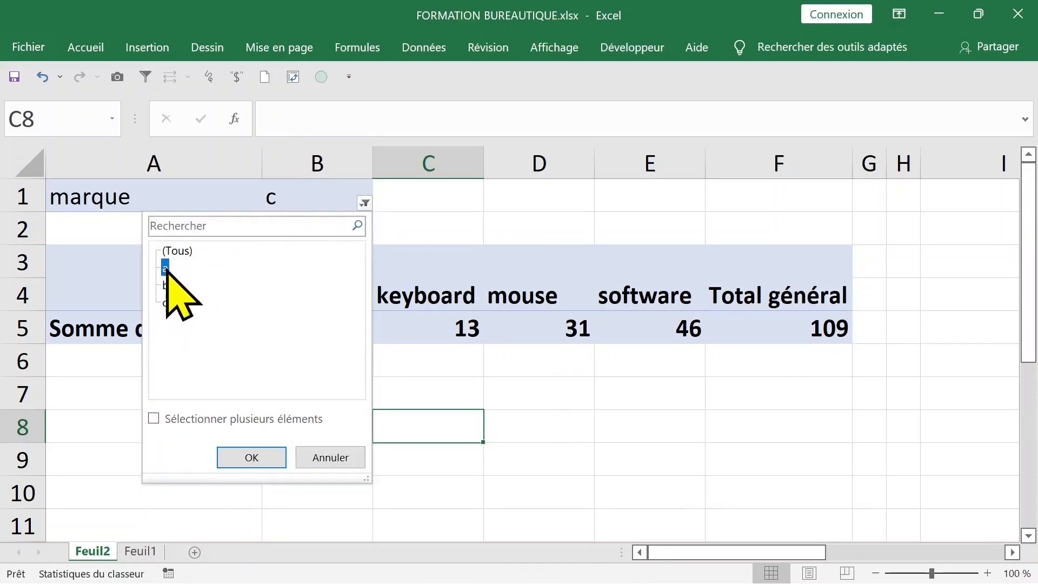
left_click(173, 281)
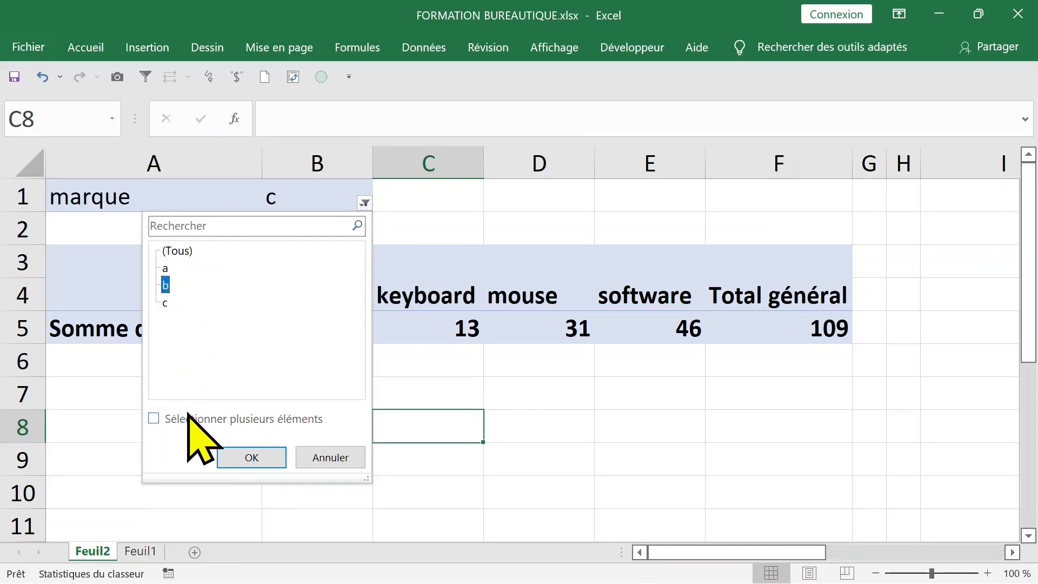
left_click(173, 420)
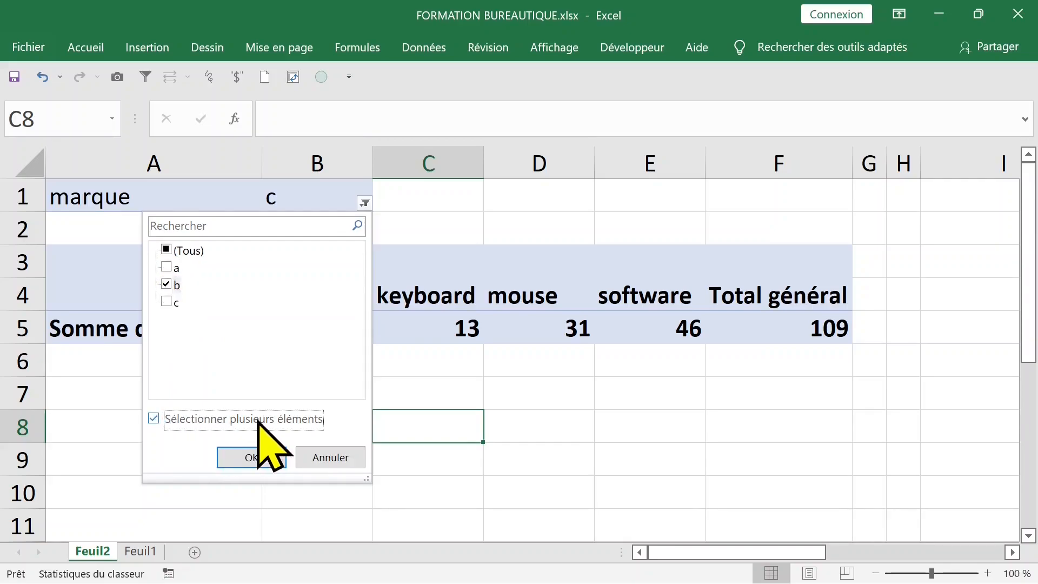
left_click(168, 267)
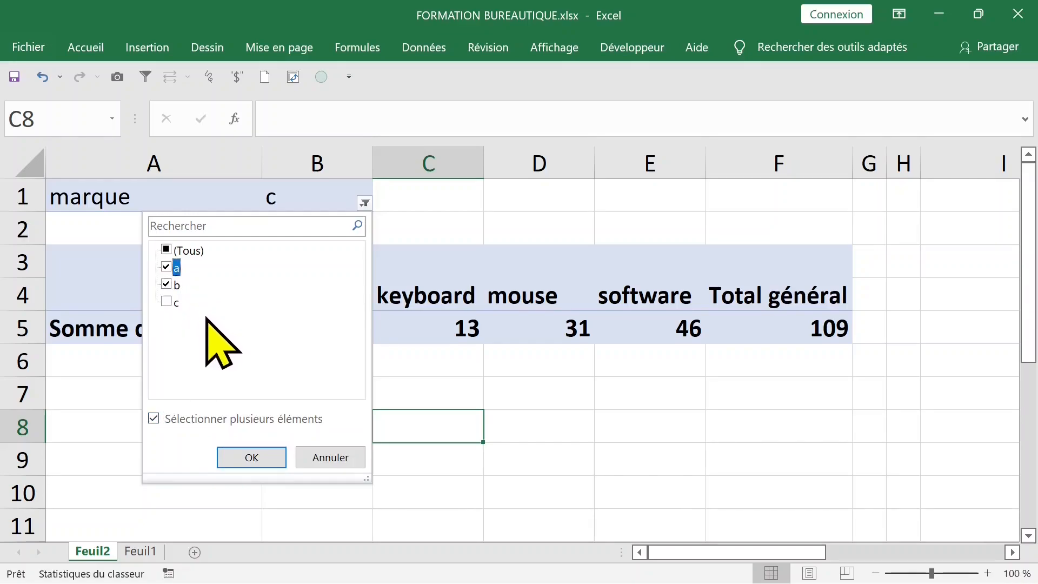
left_click(251, 457)
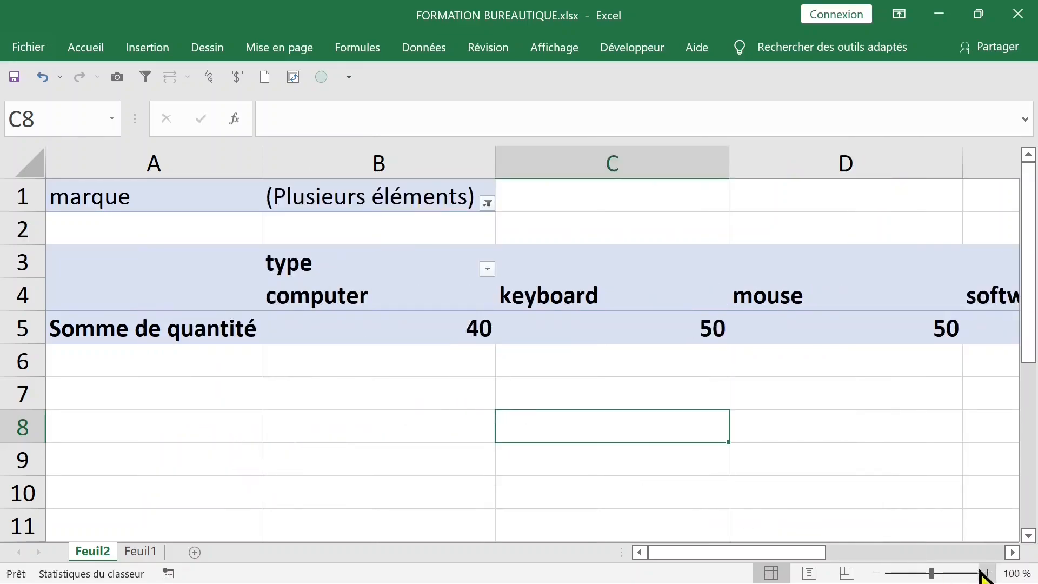
- Move the type field from the column area to the row area of the PivotTable
left_click(927, 574)
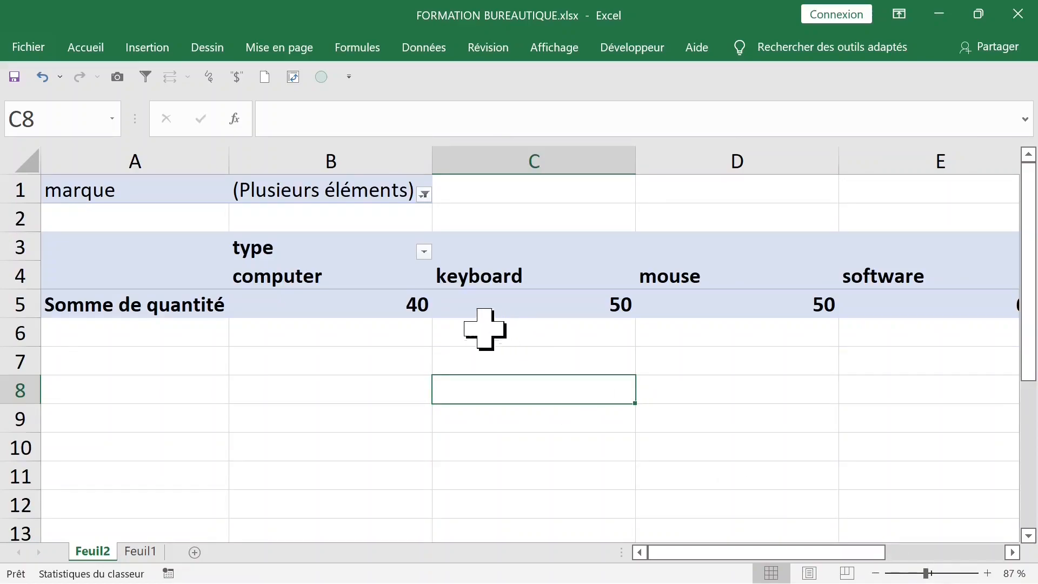
left_click(422, 308)
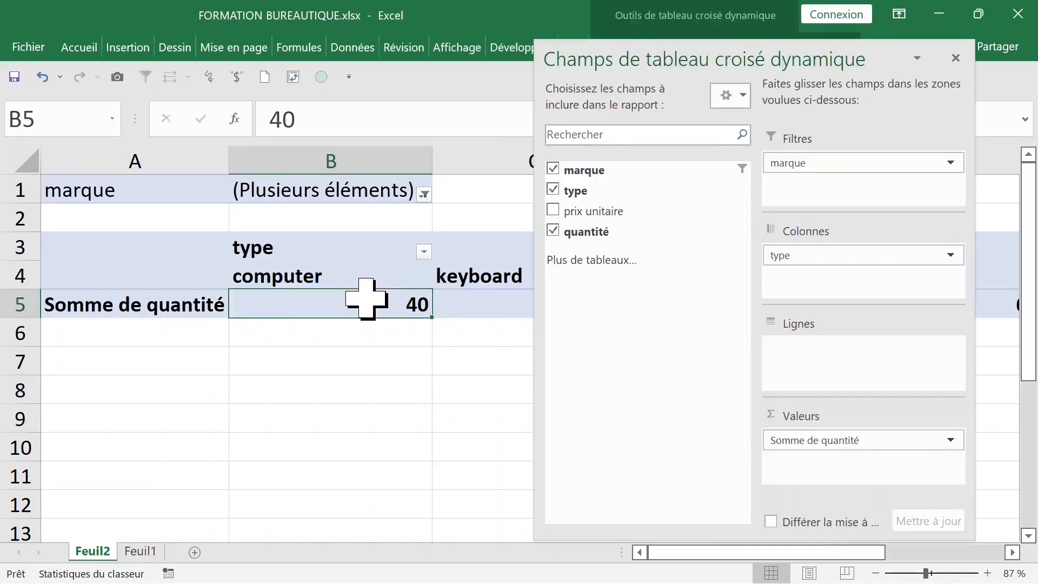
mouse_move(367, 299)
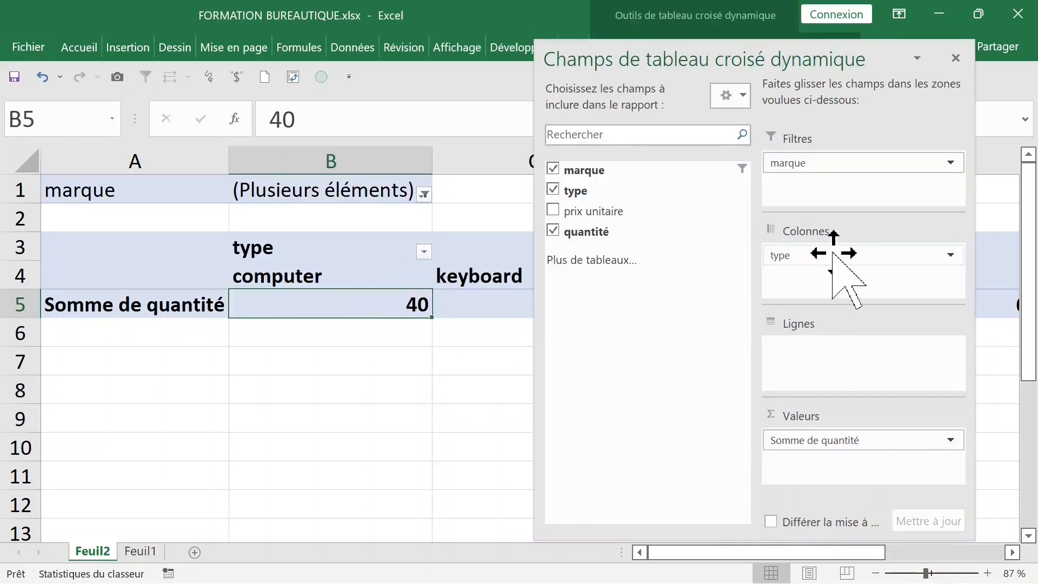
left_click_drag(828, 249, 822, 359)
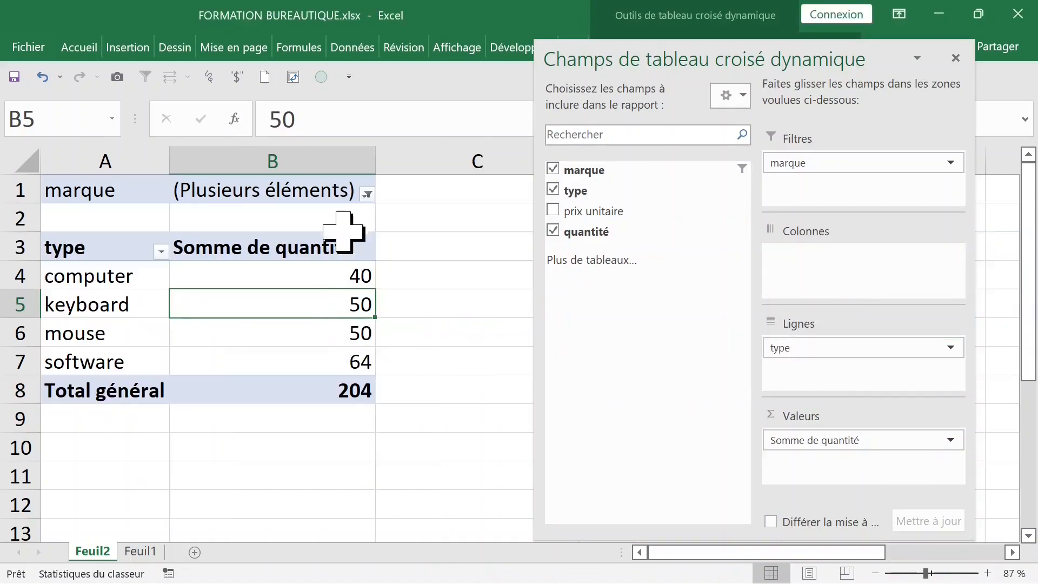
- Reset the marque filter to all items, and restrict it to marques b and c
left_click(368, 195)
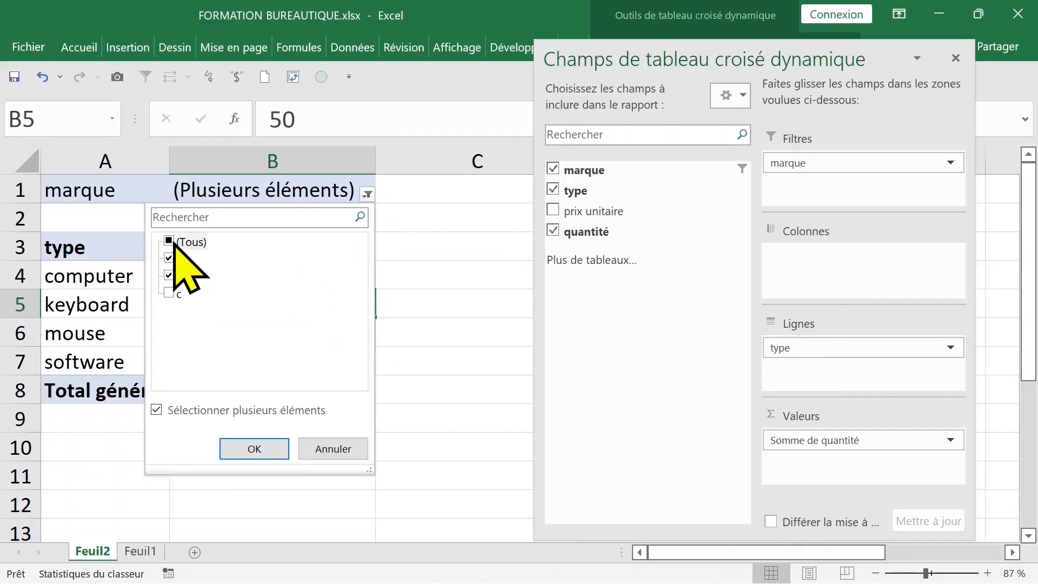
left_click(266, 449)
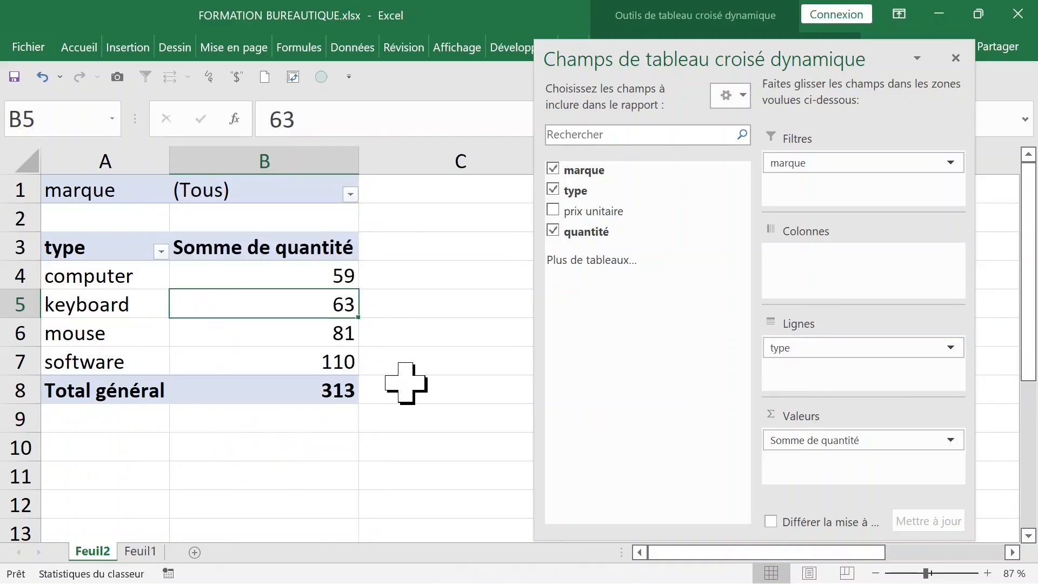
left_click(350, 194)
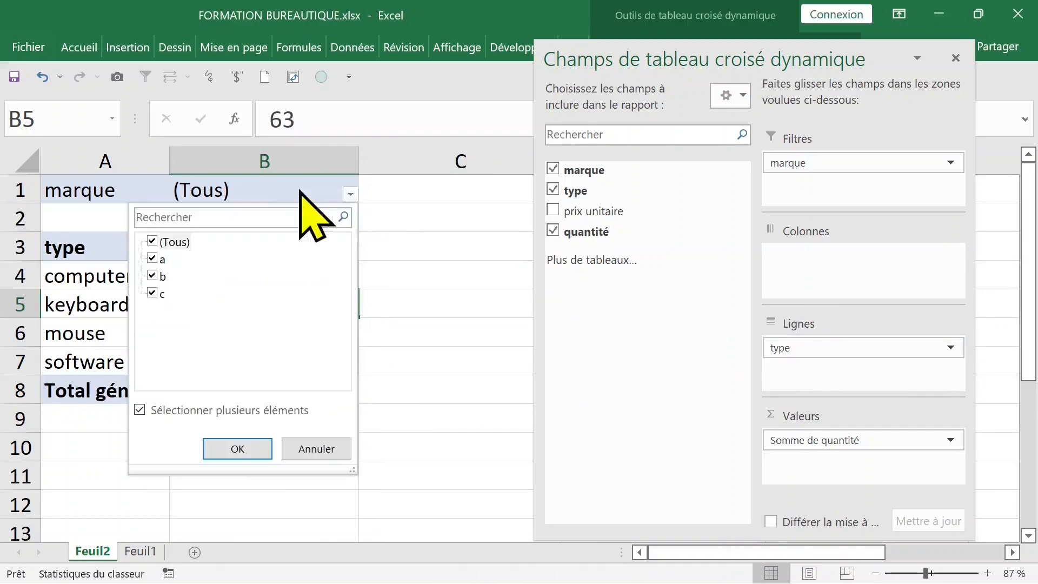
left_click(161, 243)
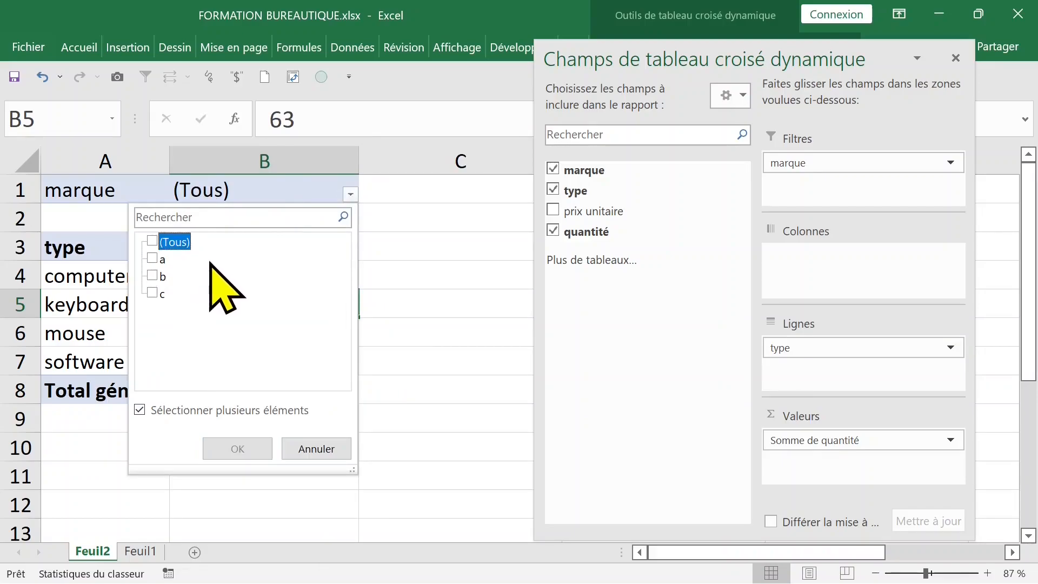
left_click(153, 276)
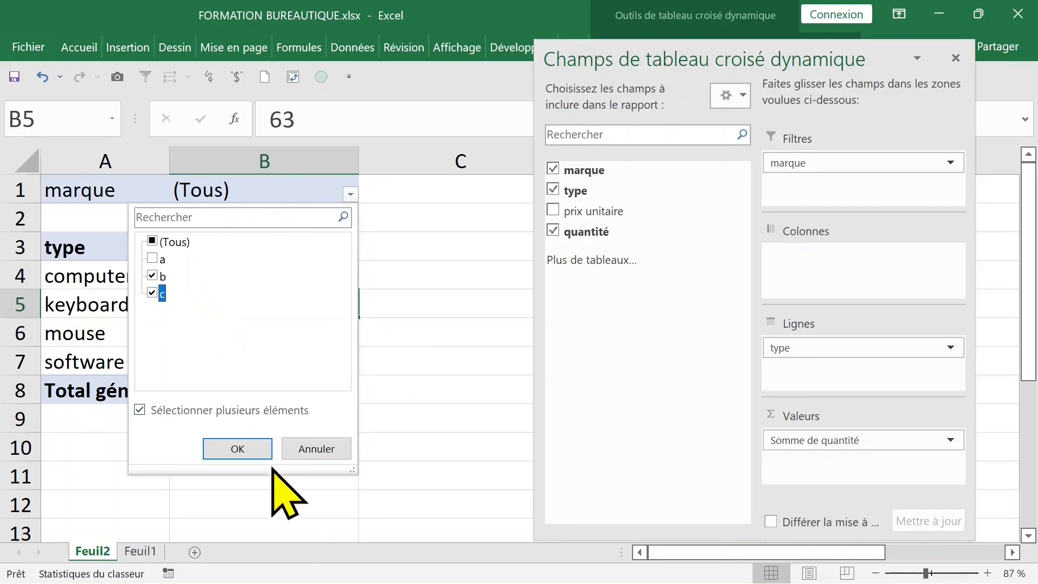
left_click(241, 450)
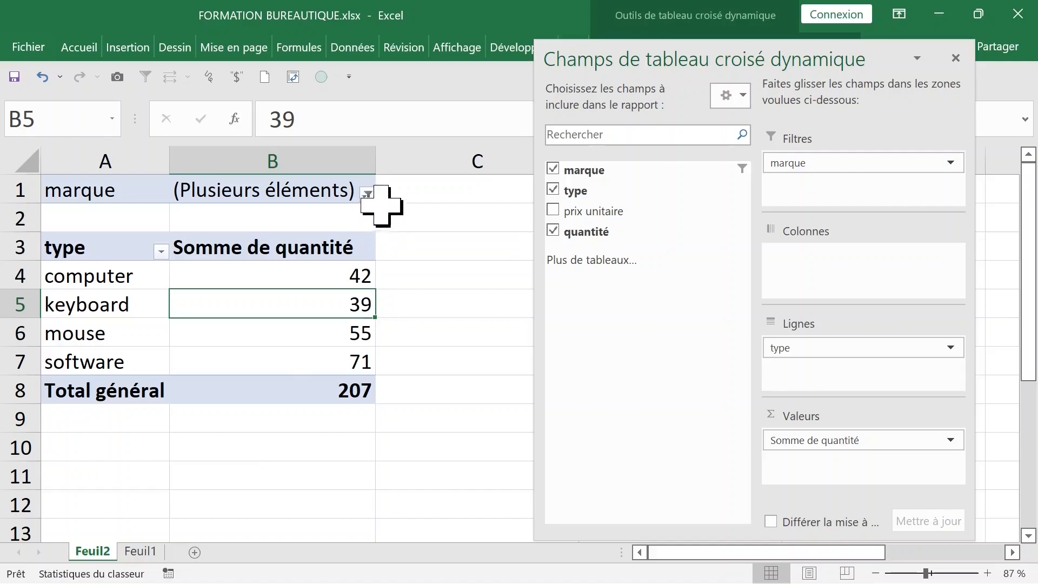
- Switch the marque filter to single selection and back to multiple selection, and filter the report to marques a and b
left_click(368, 194)
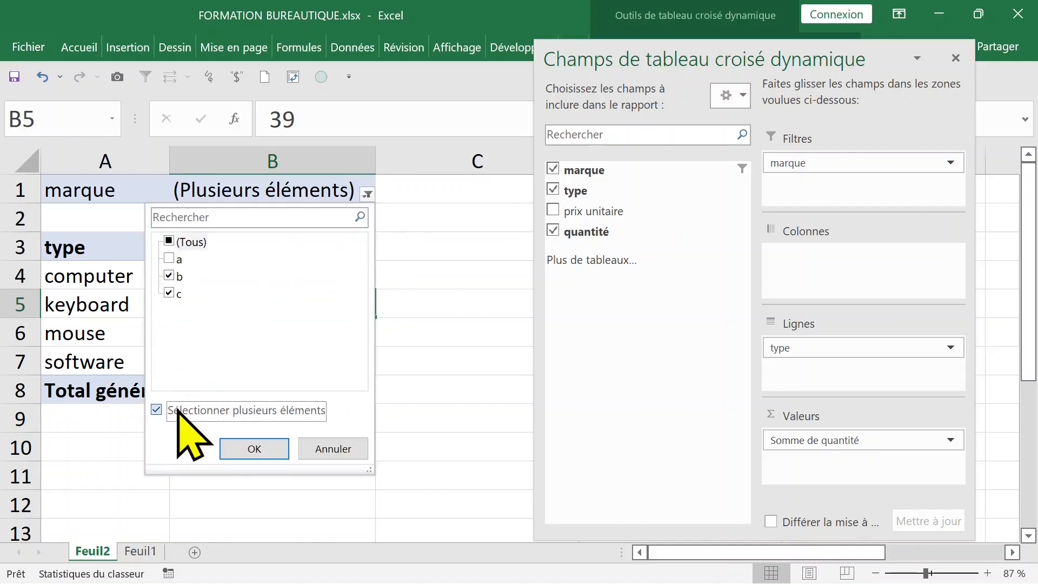
left_click(179, 411)
left_click(168, 260)
left_click(168, 276)
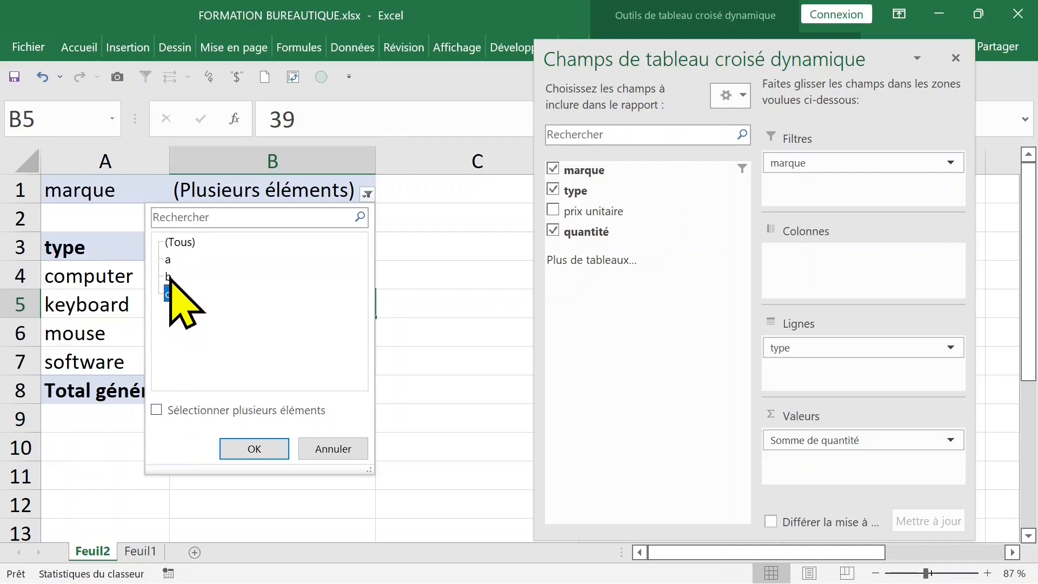
left_click(167, 260)
left_click(168, 276)
left_click(169, 411)
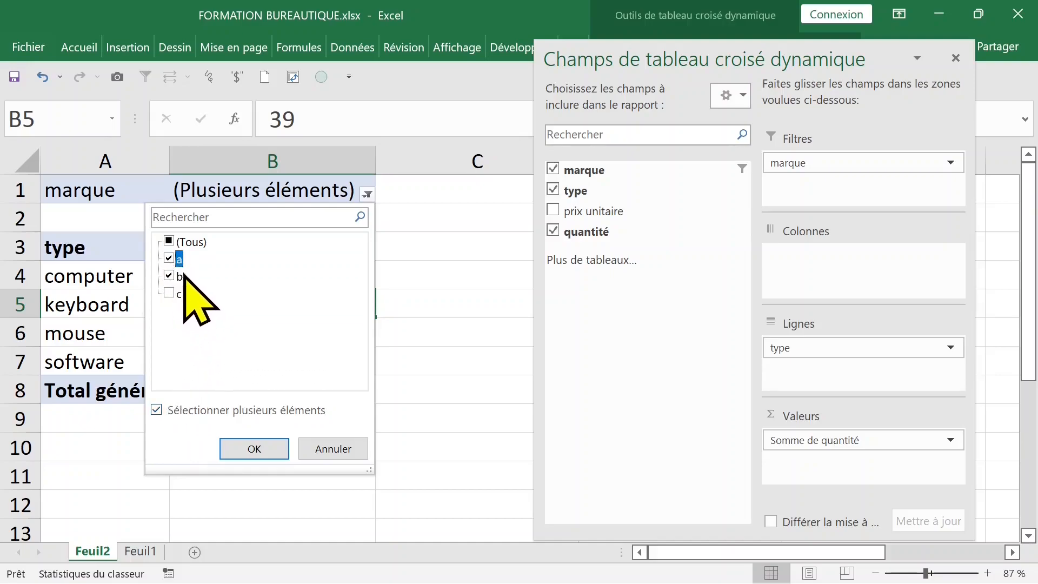
left_click(253, 449)
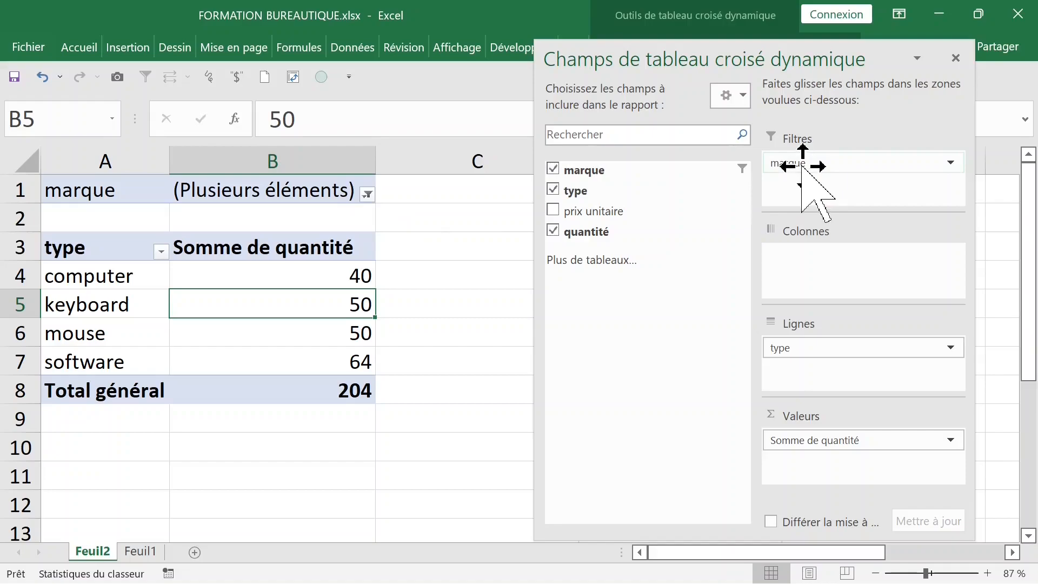
- Add the quantité field to the values area a second time
left_click(368, 362)
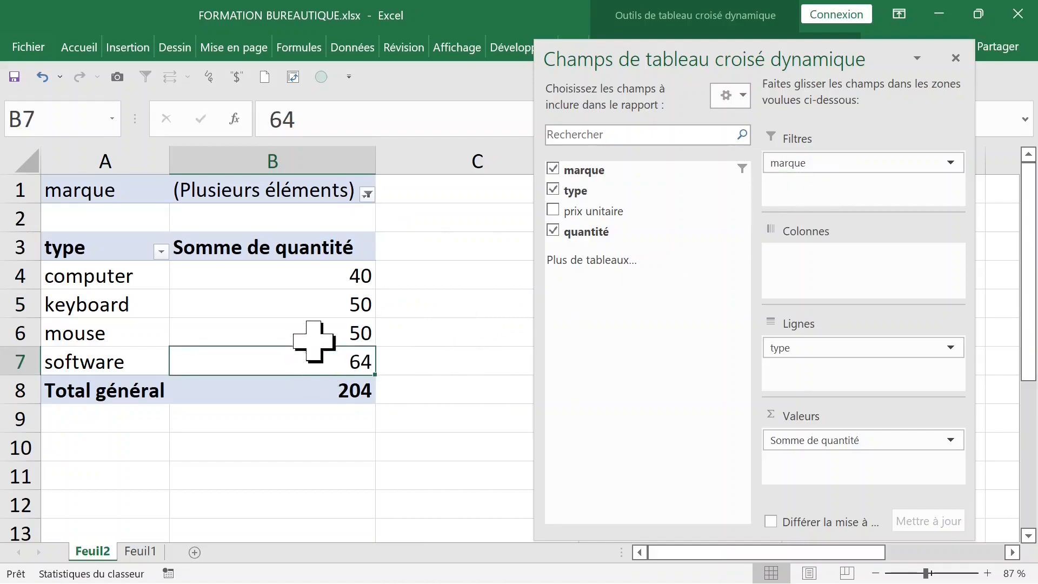
left_click(317, 300)
left_click(301, 267)
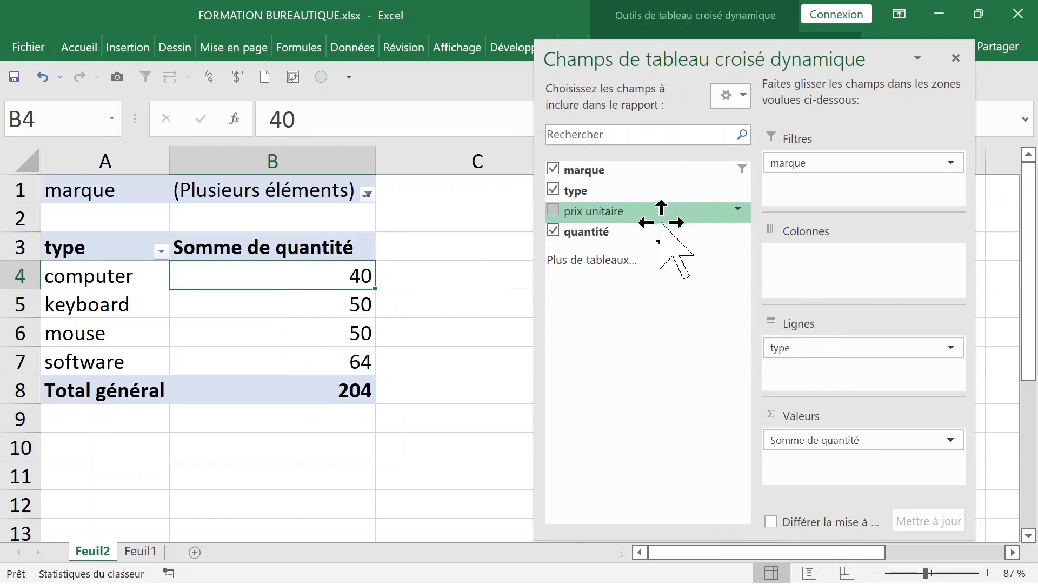
left_click_drag(625, 234, 827, 462)
- Rename the header of the second quantity column in the PivotTable as %, moving the field list clear of that column
left_click(479, 254)
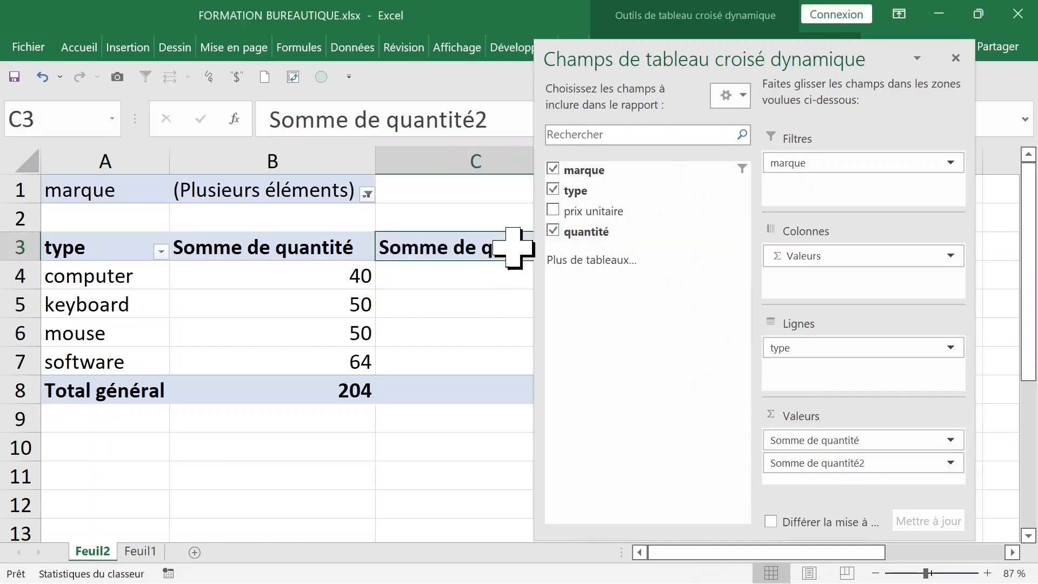
left_click_drag(700, 64, 816, 69)
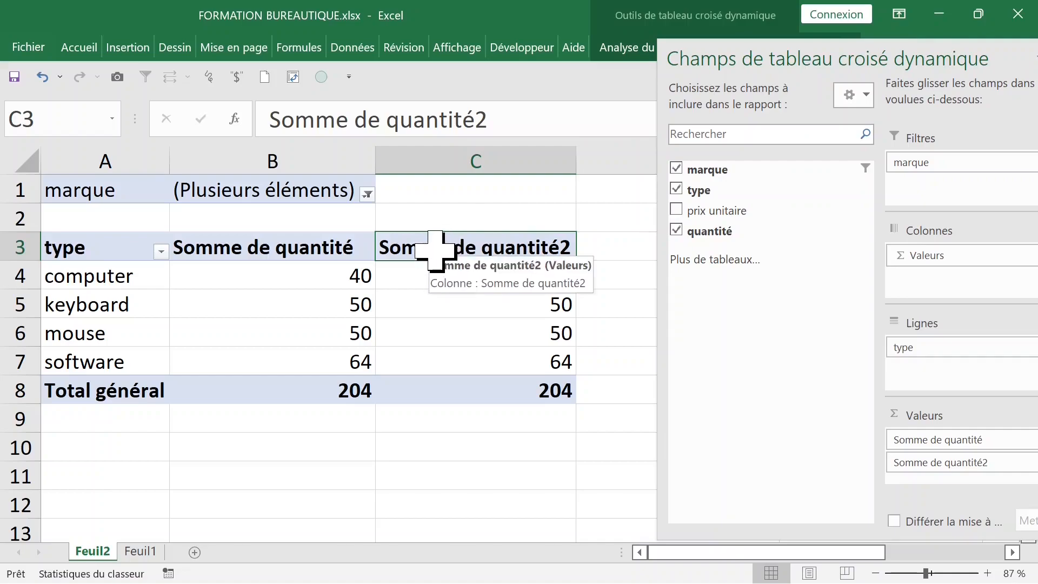
type("%")
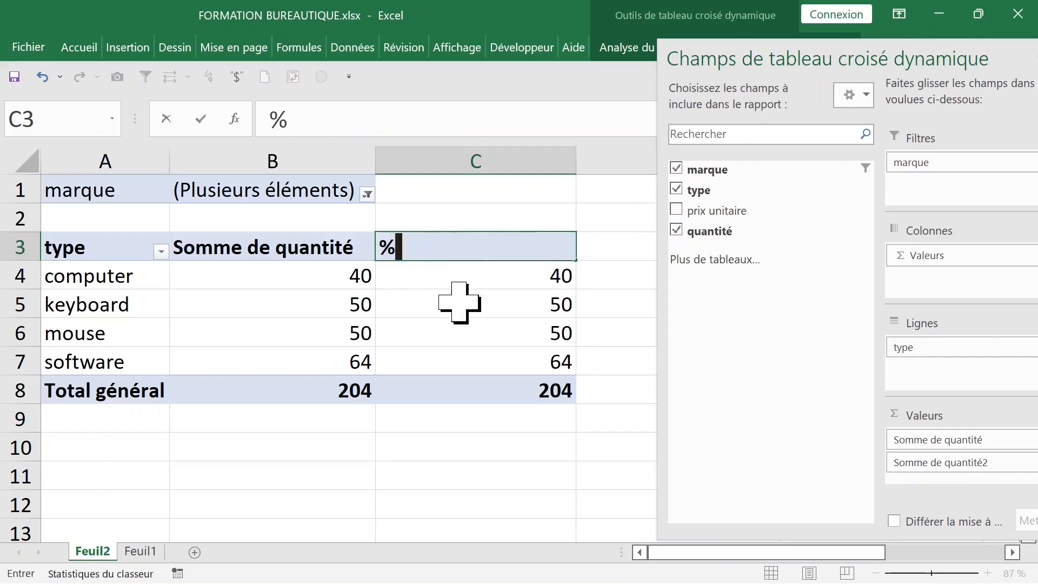
left_click(463, 297)
left_click(468, 250)
- Show the values of the % column as a percentage of the grand total (% du total général)
left_click(454, 273)
right_click(453, 275)
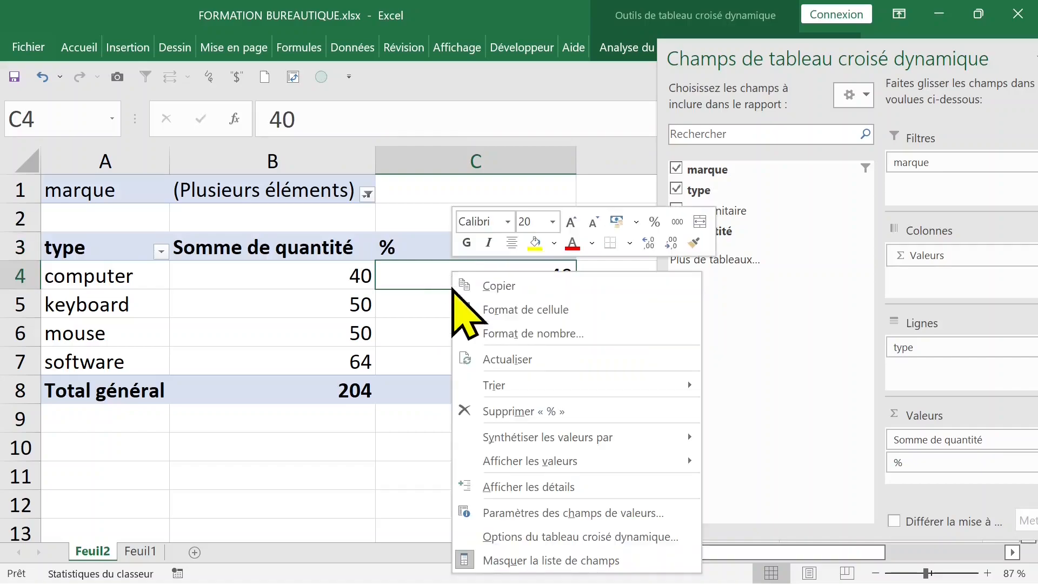
mouse_move(535, 453)
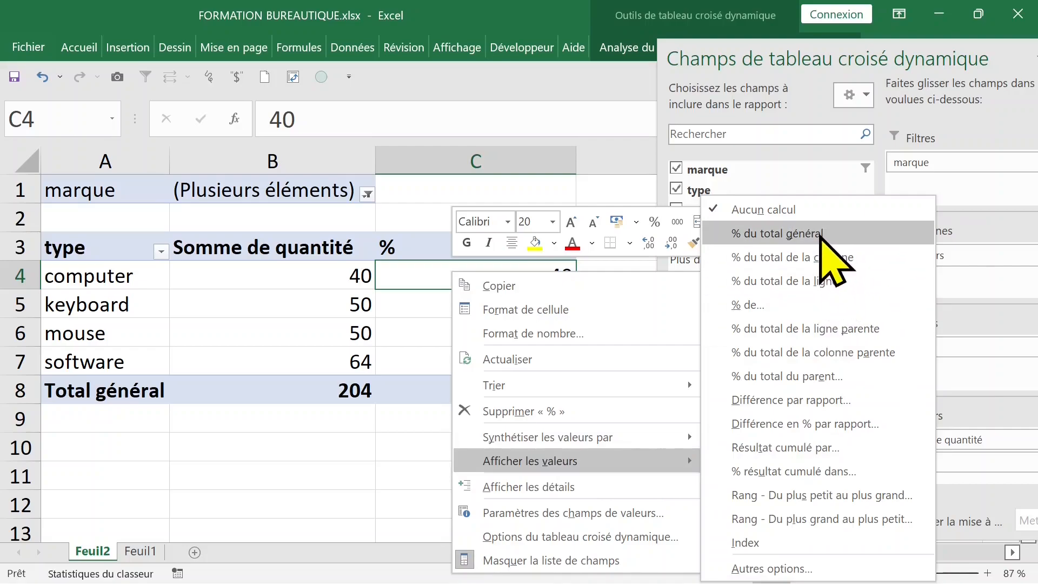
left_click(779, 234)
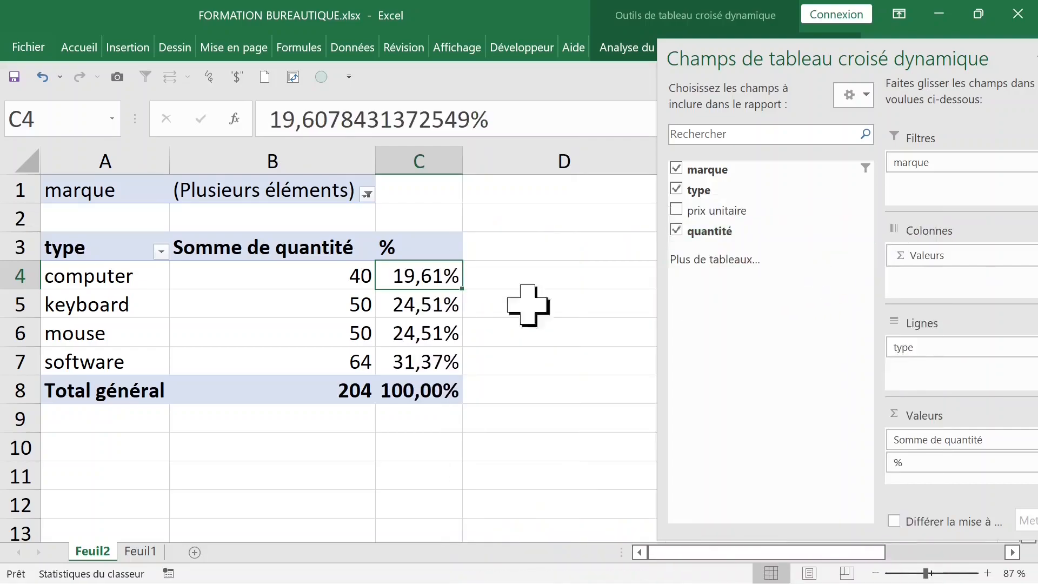
- Add the quantité field once more as the first item of the values area, and rename its column header as max
left_click(429, 255)
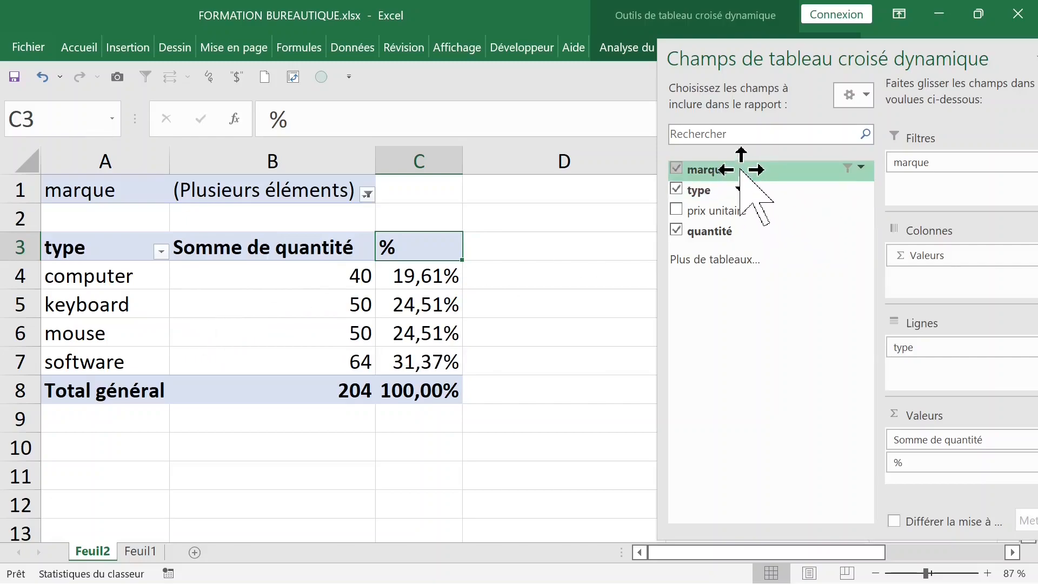
left_click_drag(746, 232, 943, 449)
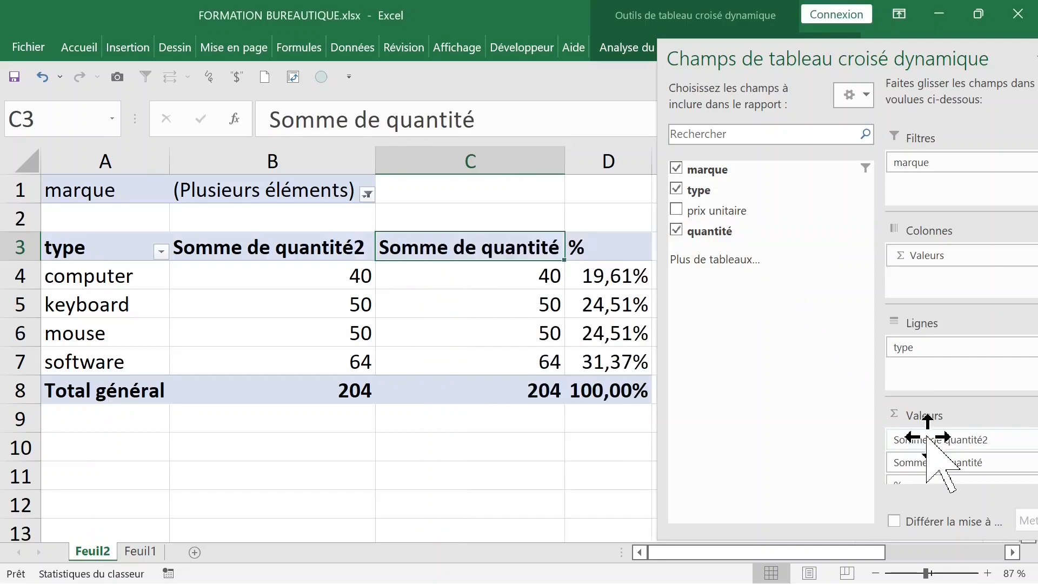
left_click(308, 251)
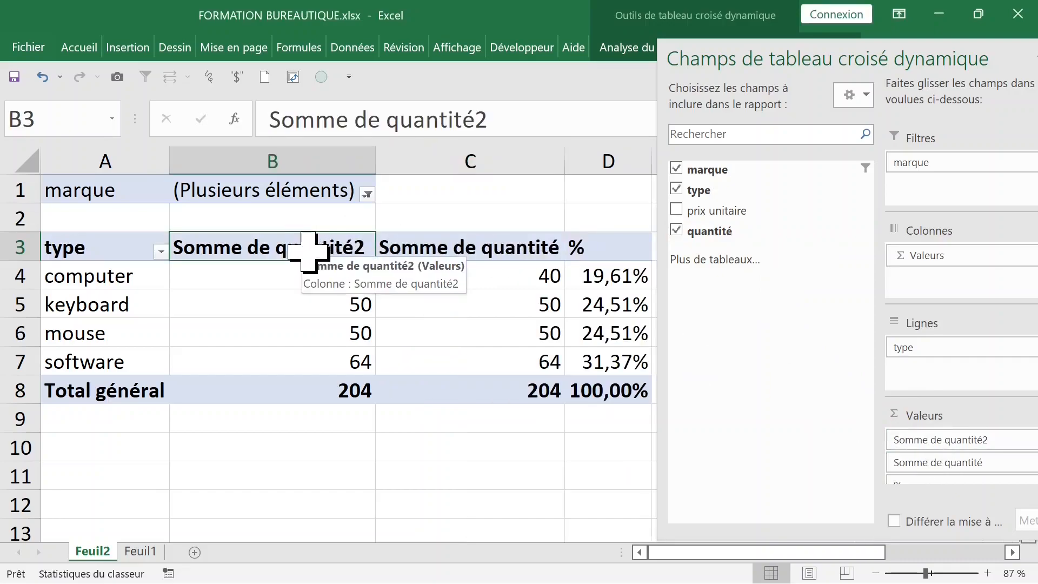
type("m")
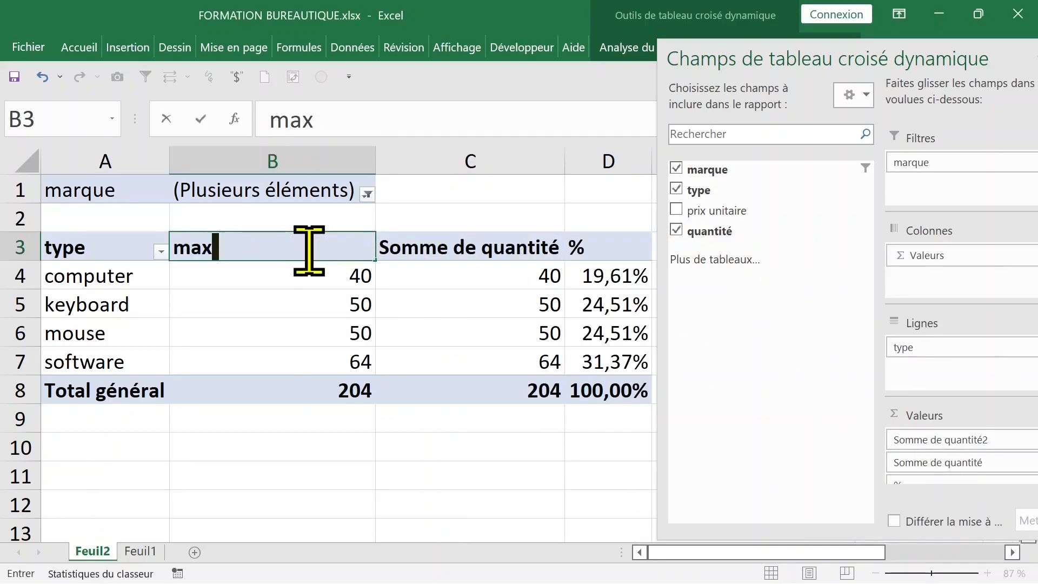
type("ax")
key("Return")
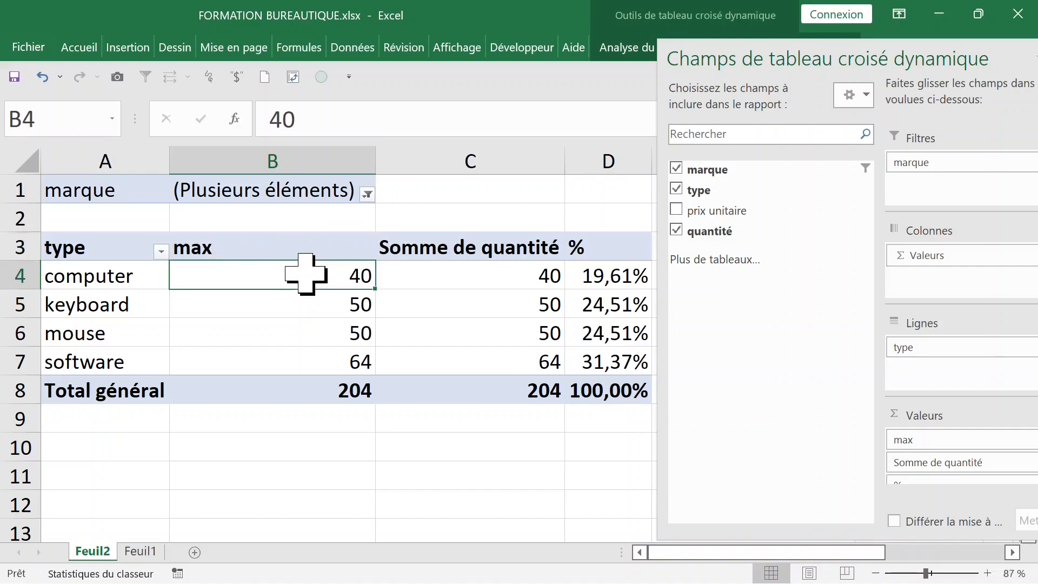
- Summarize the values of the max column by maximum (Max.) instead of sum
right_click(266, 275)
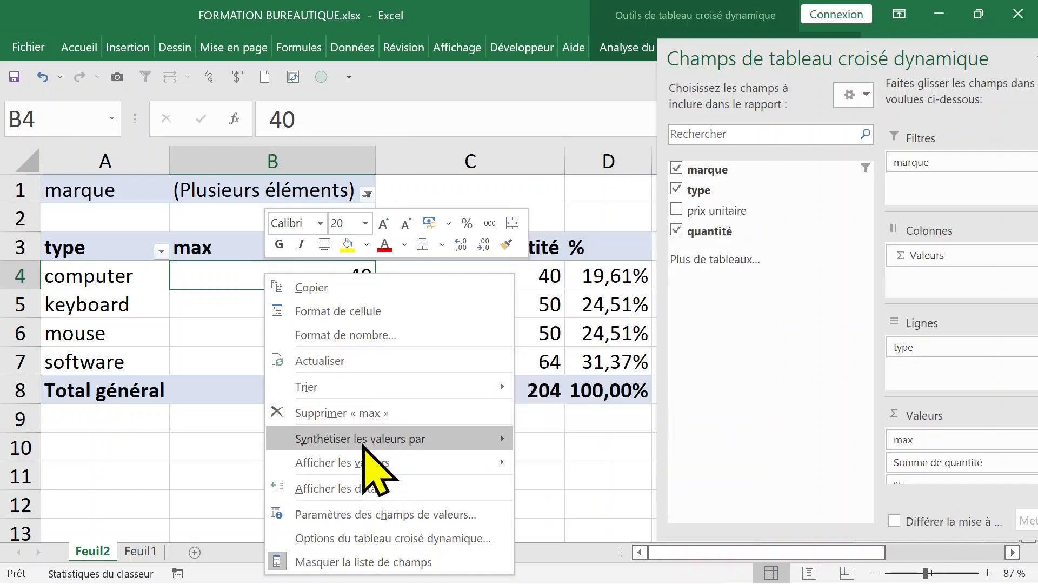
mouse_move(363, 445)
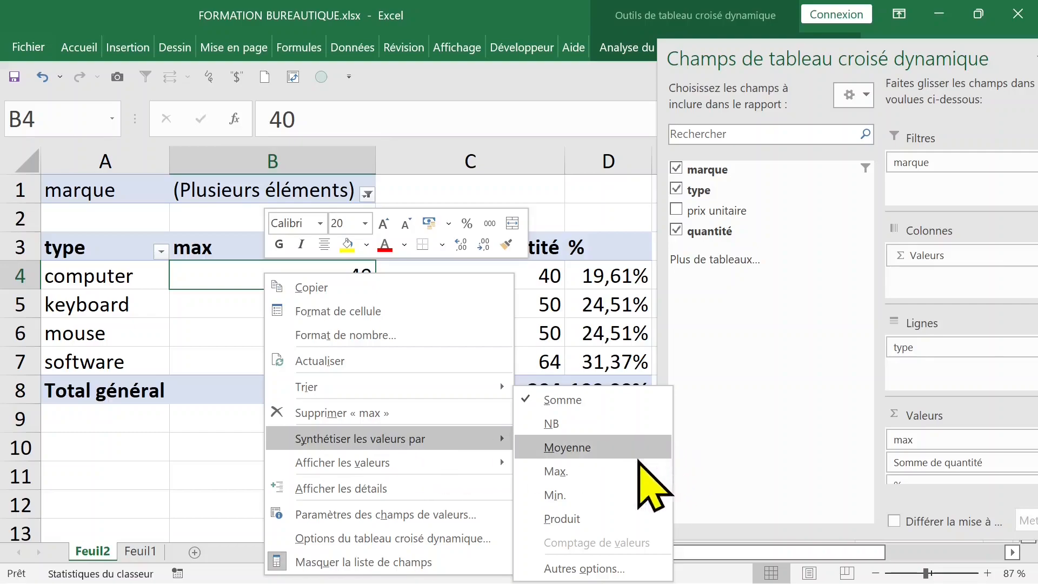
left_click(594, 472)
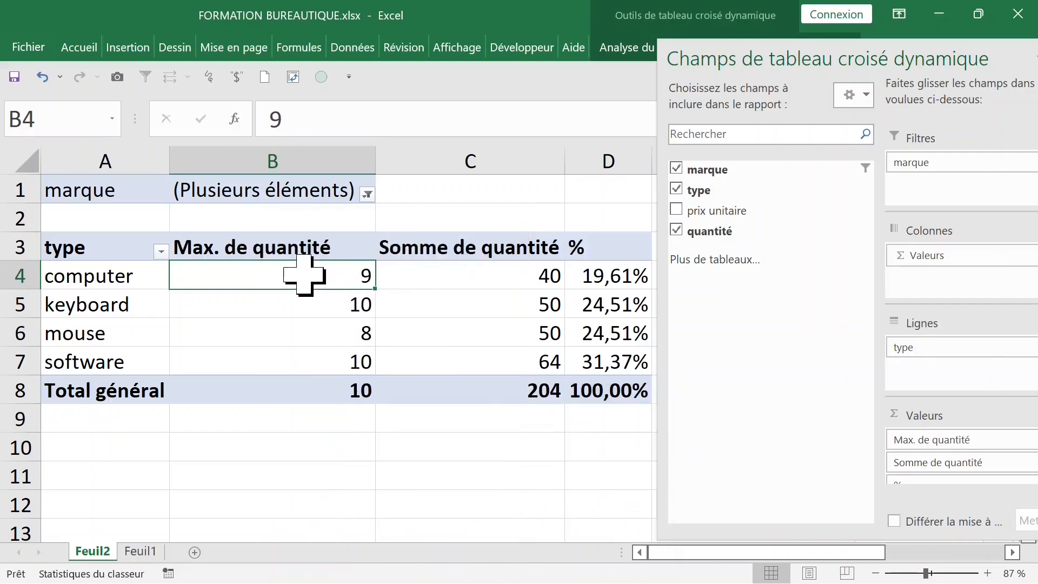
mouse_move(296, 279)
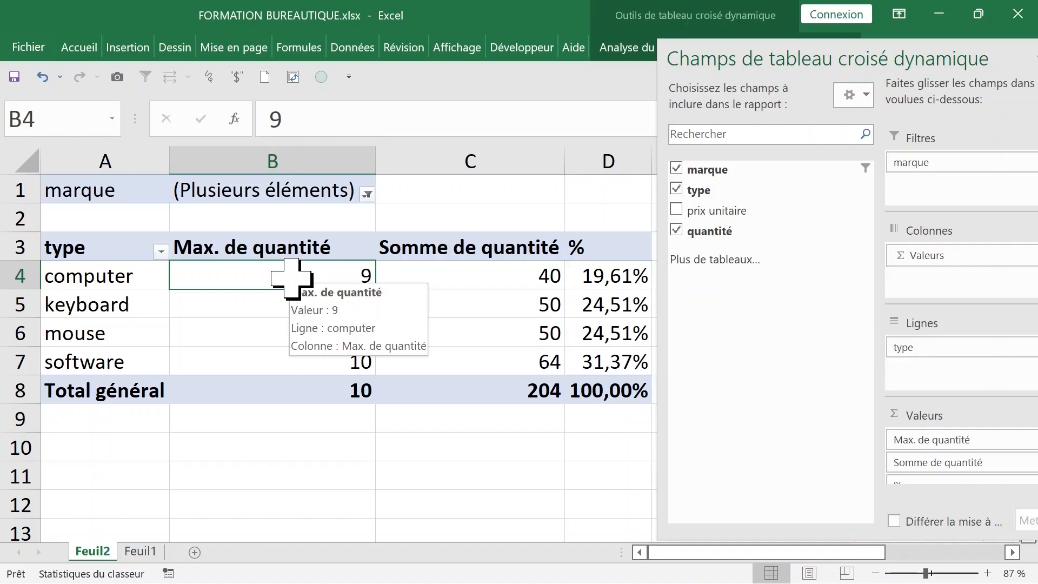
left_click(94, 278)
left_click(285, 303)
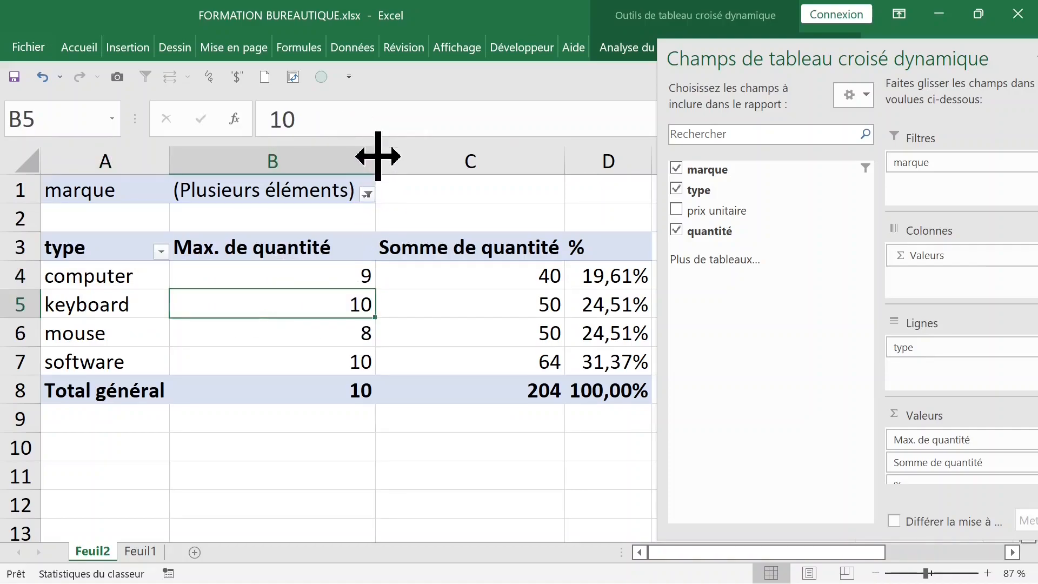
left_click(271, 193)
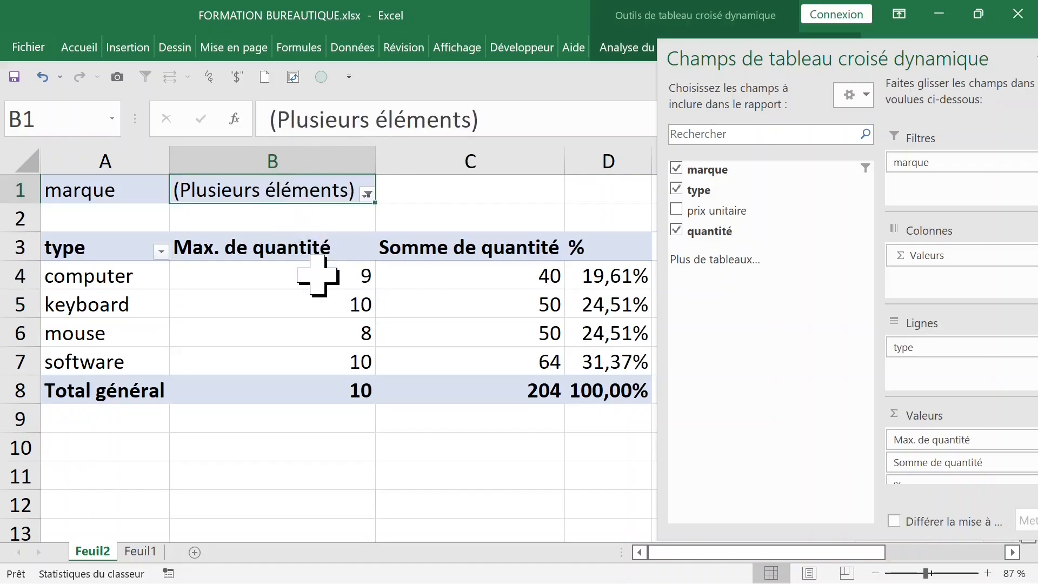